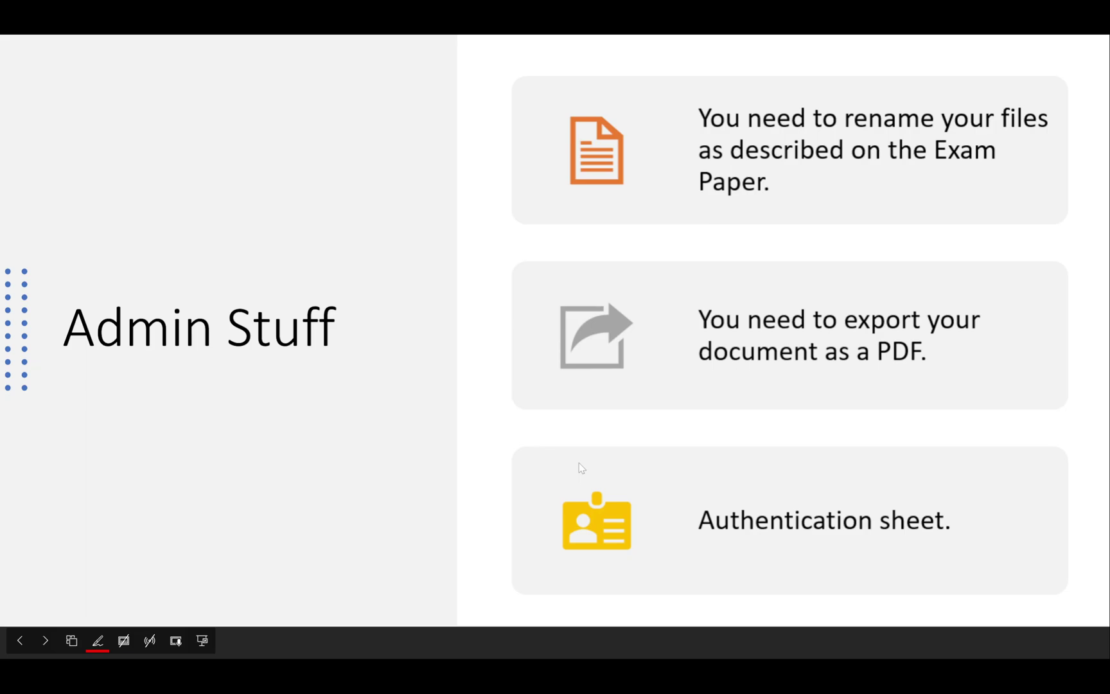
# Draw a red pen stroke beside the Authentication sheet point on the slide.
pyautogui.moveTo(683, 476)
pyautogui.mouseDown()
pyautogui.moveTo(675, 527)
pyautogui.moveTo(956, 540)
pyautogui.moveTo(974, 488)
pyautogui.moveTo(683, 486)
pyautogui.mouseUp()
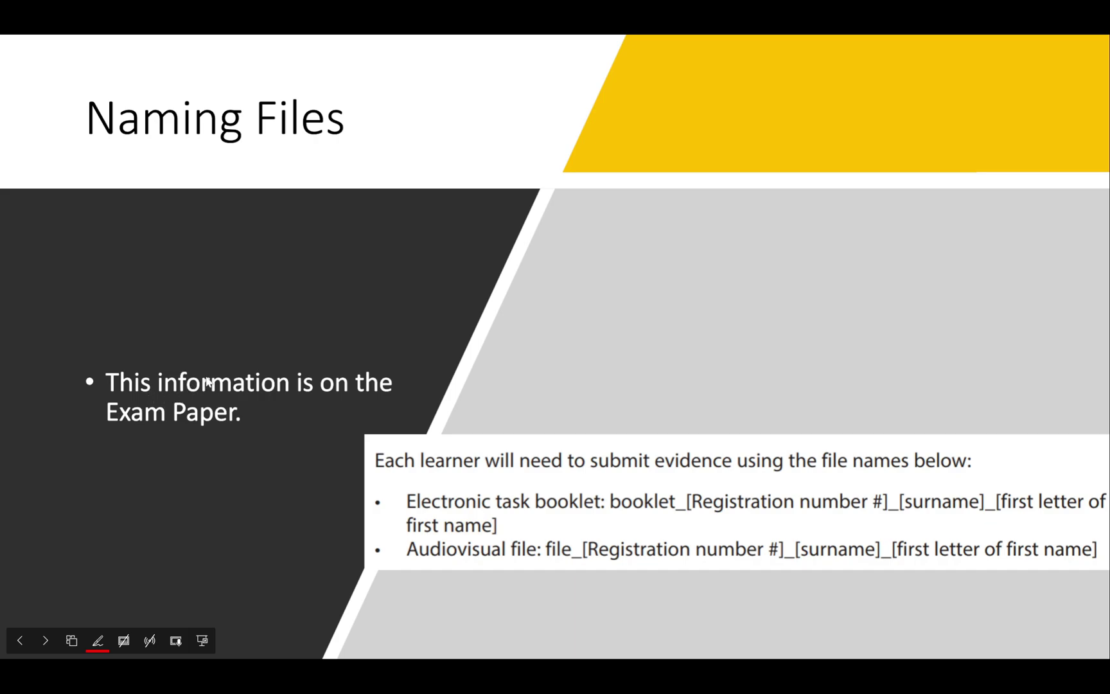
# Circle the required file names, then underline the underscores and first-initial part of the Video Name pattern and example.
pyautogui.moveTo(429, 425)
pyautogui.mouseDown()
pyautogui.moveTo(386, 431)
pyautogui.moveTo(454, 581)
pyautogui.moveTo(884, 593)
pyautogui.moveTo(1103, 541)
pyautogui.moveTo(681, 430)
pyautogui.moveTo(404, 424)
pyautogui.mouseUp()
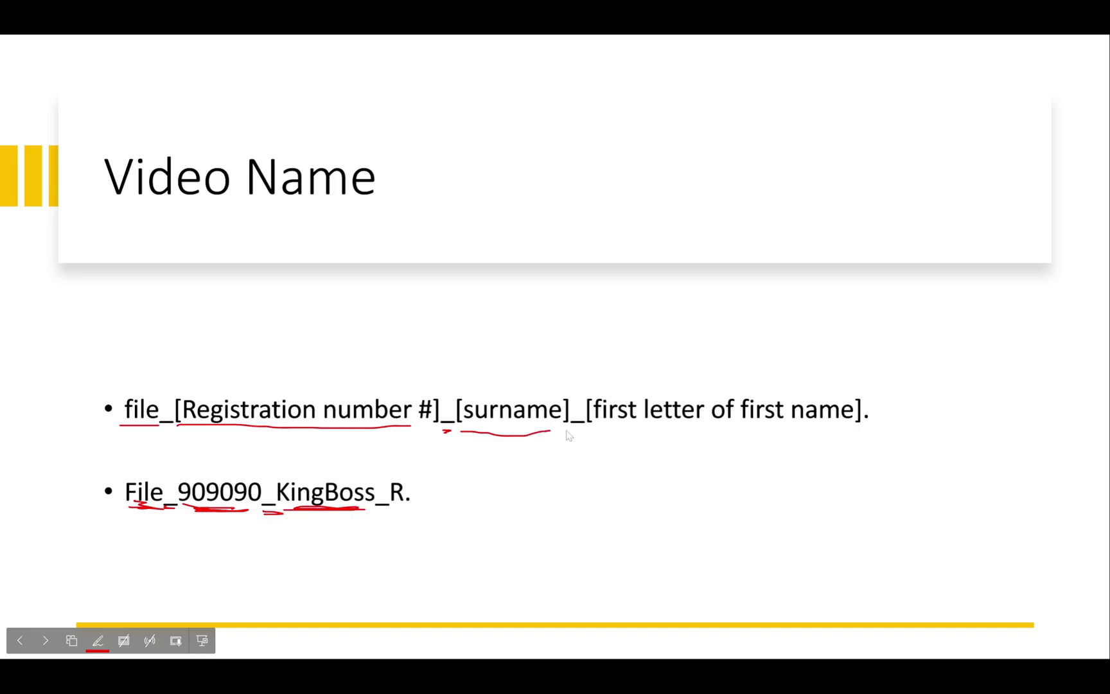
pyautogui.moveTo(566, 431); pyautogui.dragTo(585, 430)
pyautogui.moveTo(373, 513); pyautogui.dragTo(390, 512)
pyautogui.moveTo(593, 431); pyautogui.dragTo(858, 419)
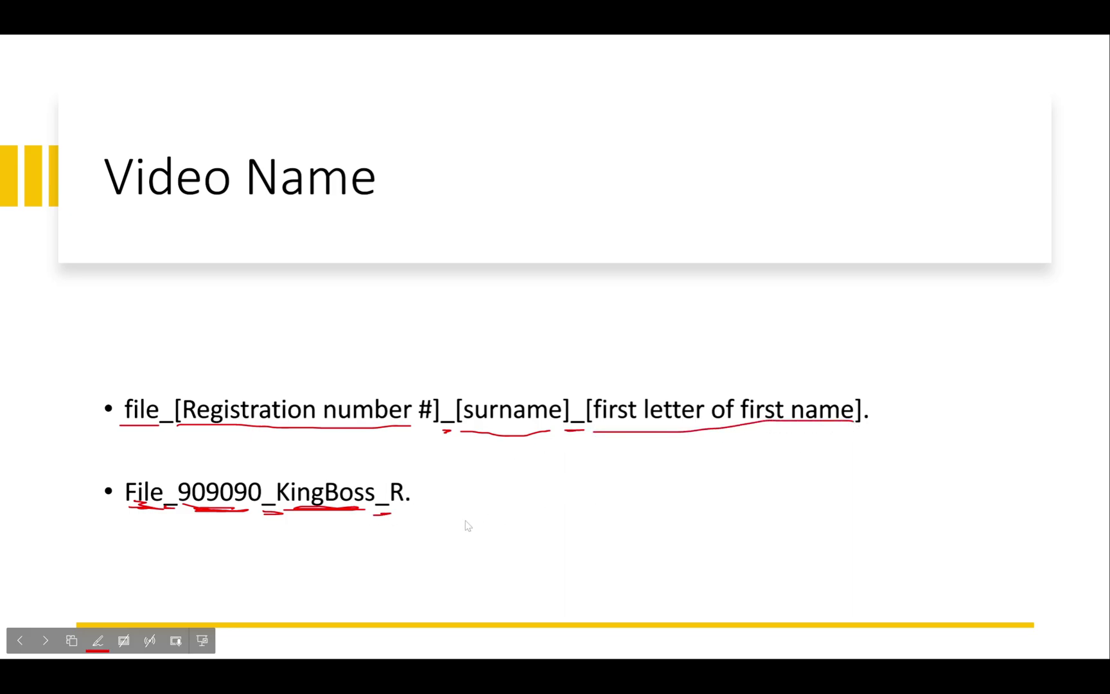
pyautogui.moveTo(414, 507); pyautogui.dragTo(398, 514)
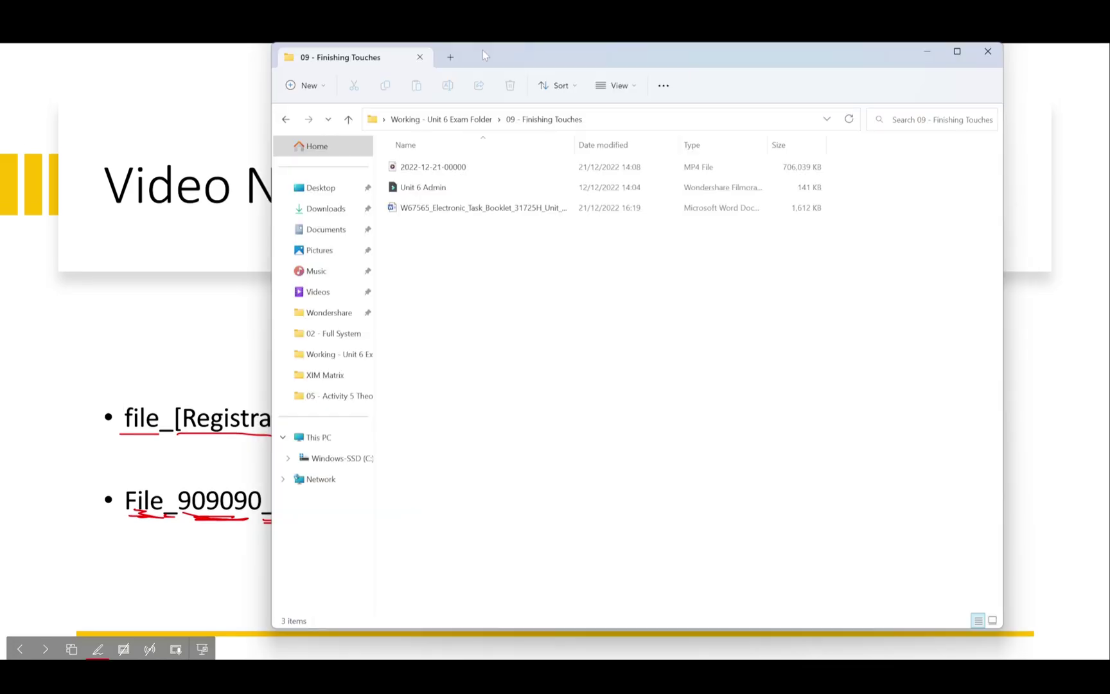
# Move the exam folder window and scroll through the W67565 task booklet in Word.
pyautogui.moveTo(482, 50); pyautogui.dragTo(582, 102)
pyautogui.doubleClick(520, 250)
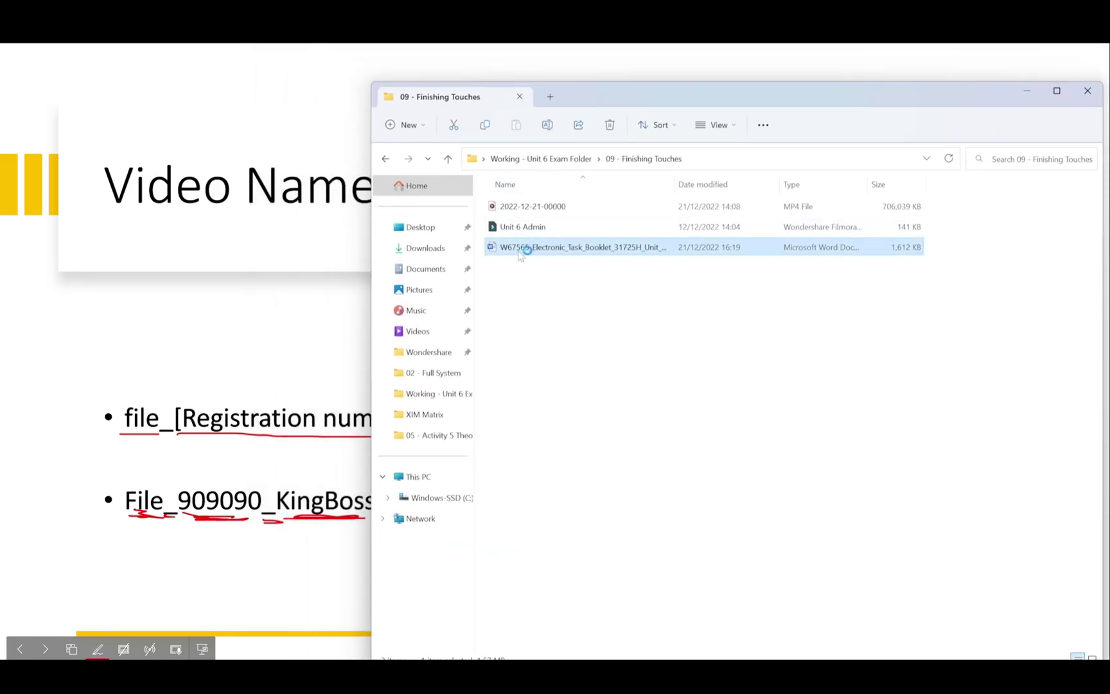
pyautogui.scroll(-10, 609, 412)
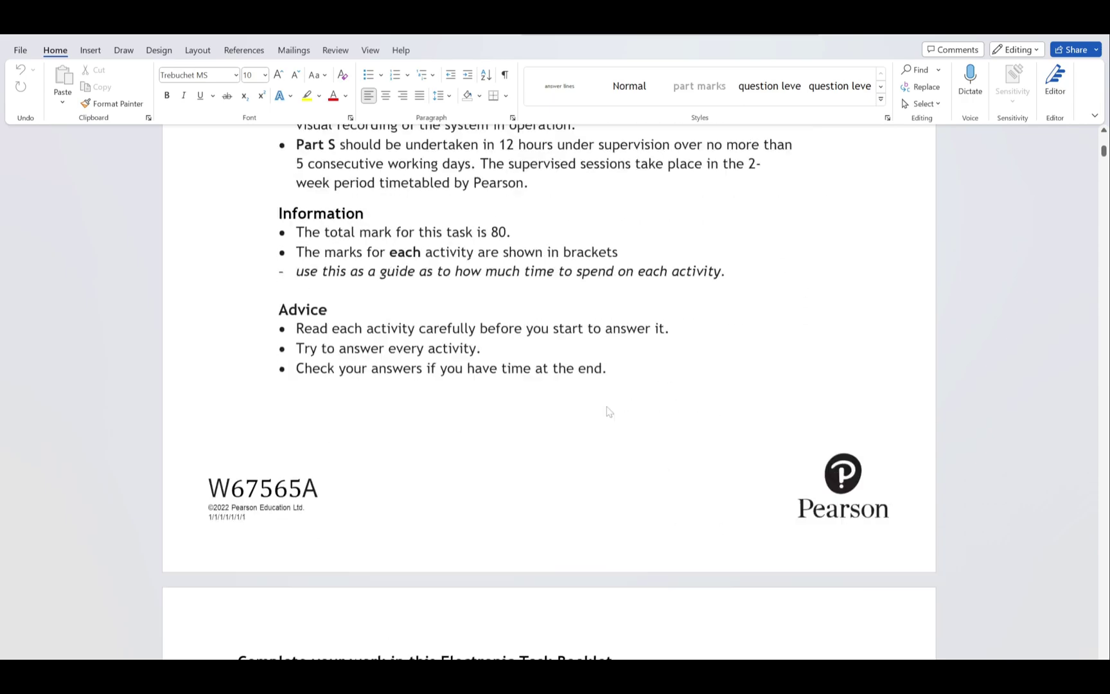
pyautogui.scroll(-20, 609, 411)
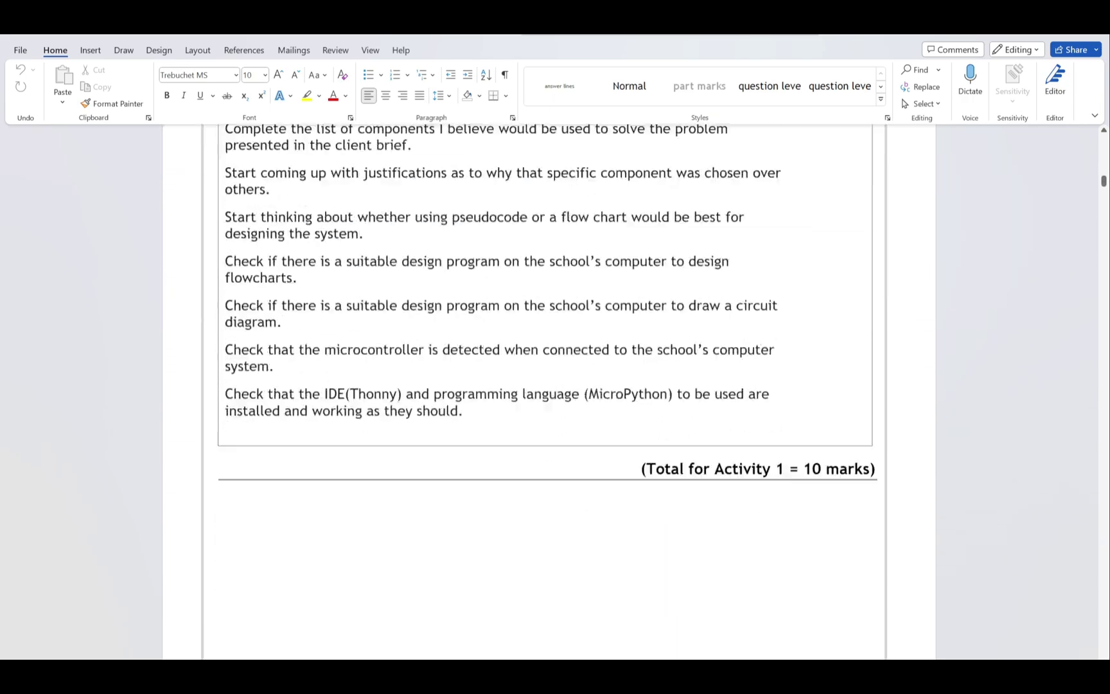
pyautogui.scroll(12, 545, 392)
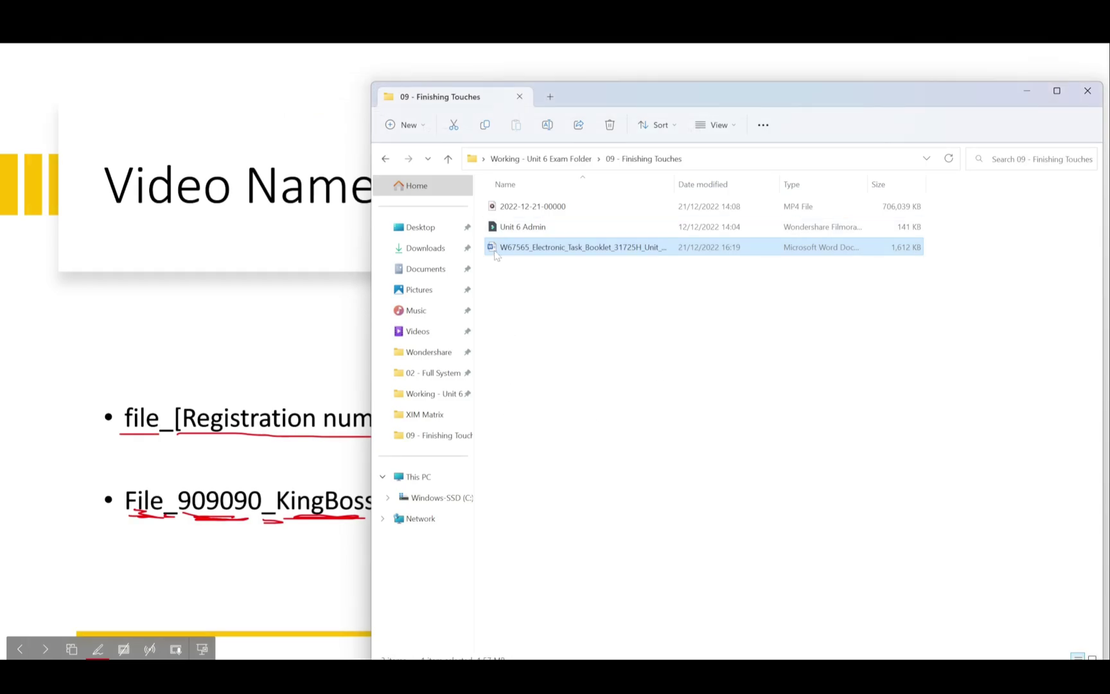
pyautogui.click(545, 378)
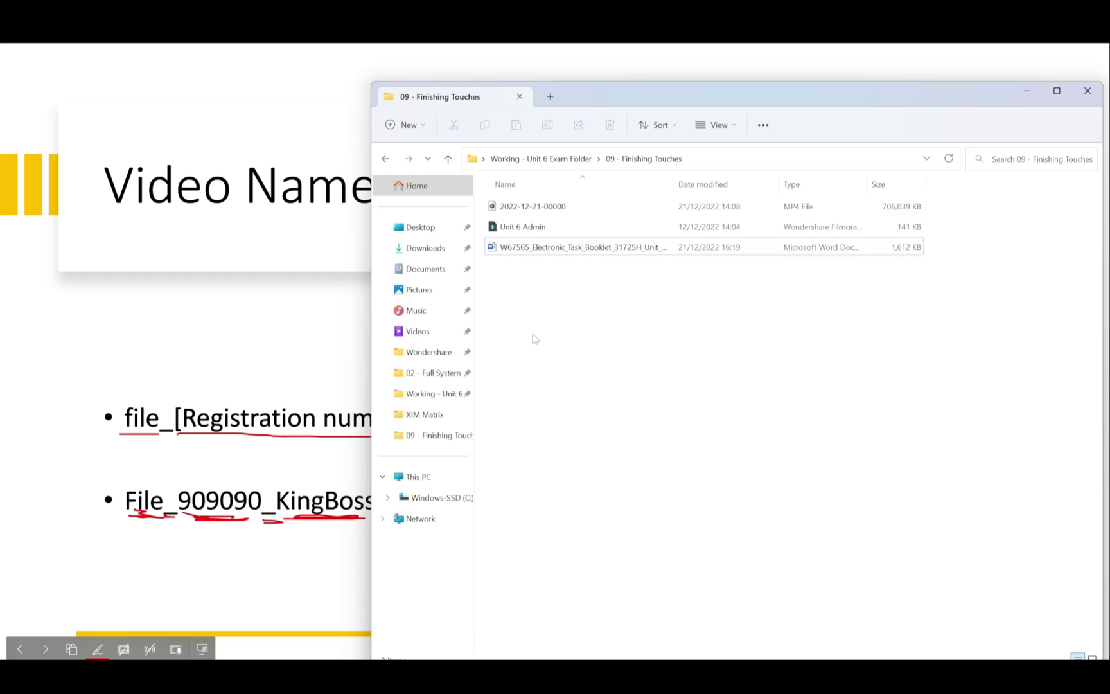
# Change the Word task booklet's file name to booklet_909090_kingboss_r.
pyautogui.rightClick(495, 250)
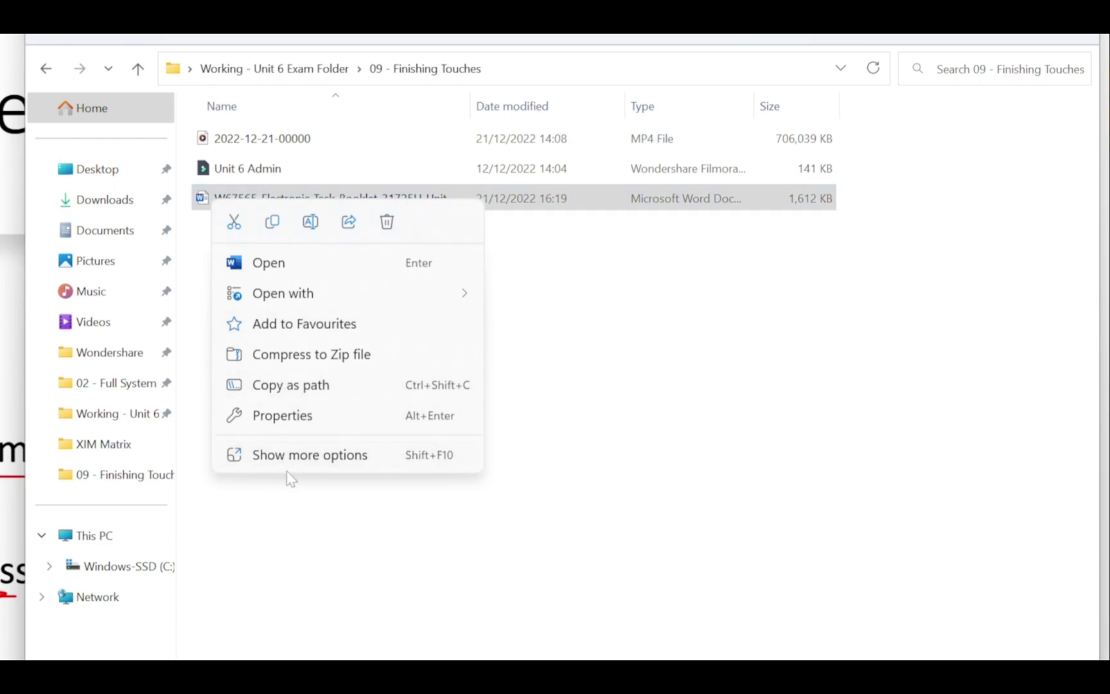
pyautogui.click(277, 457)
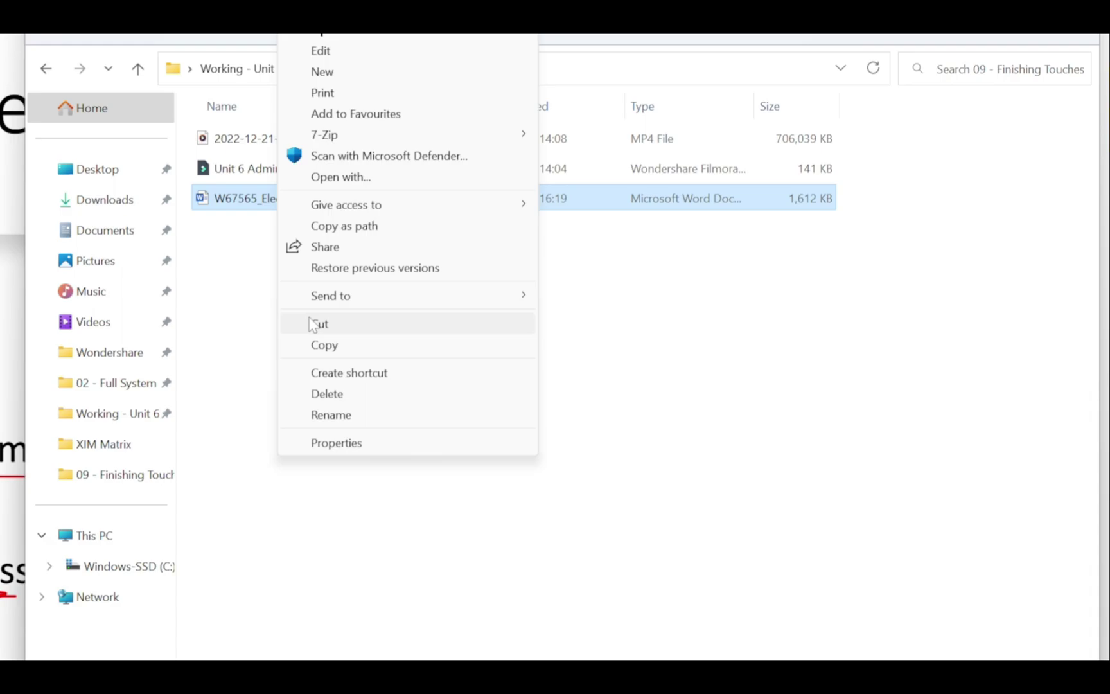
pyautogui.click(334, 419)
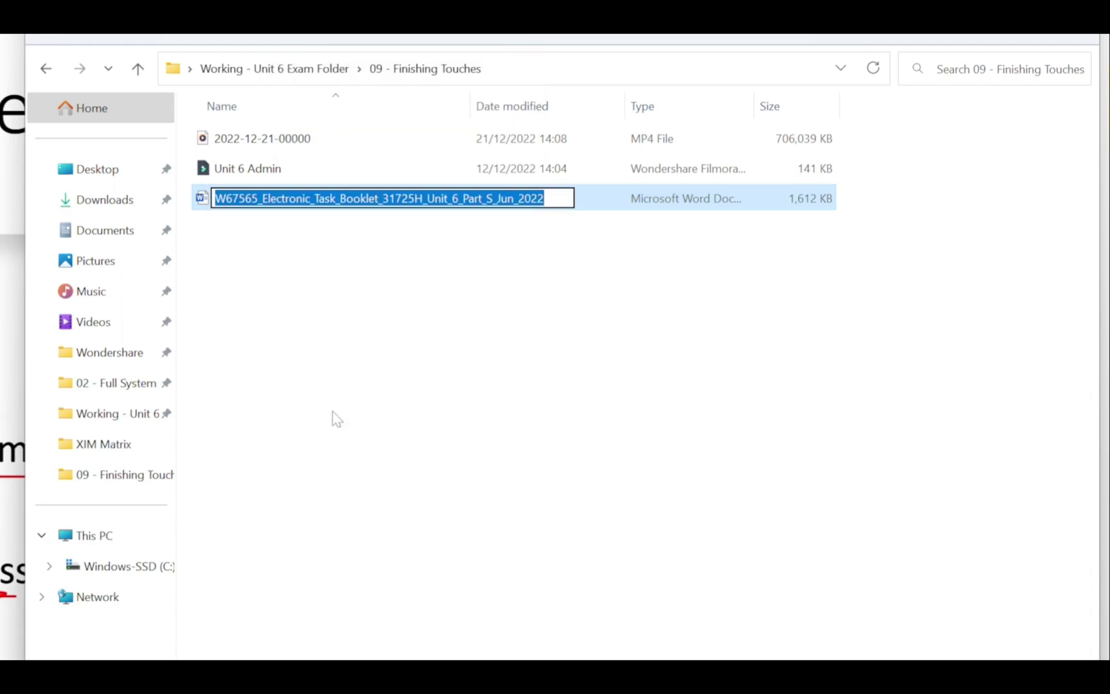
pyautogui.write('book')
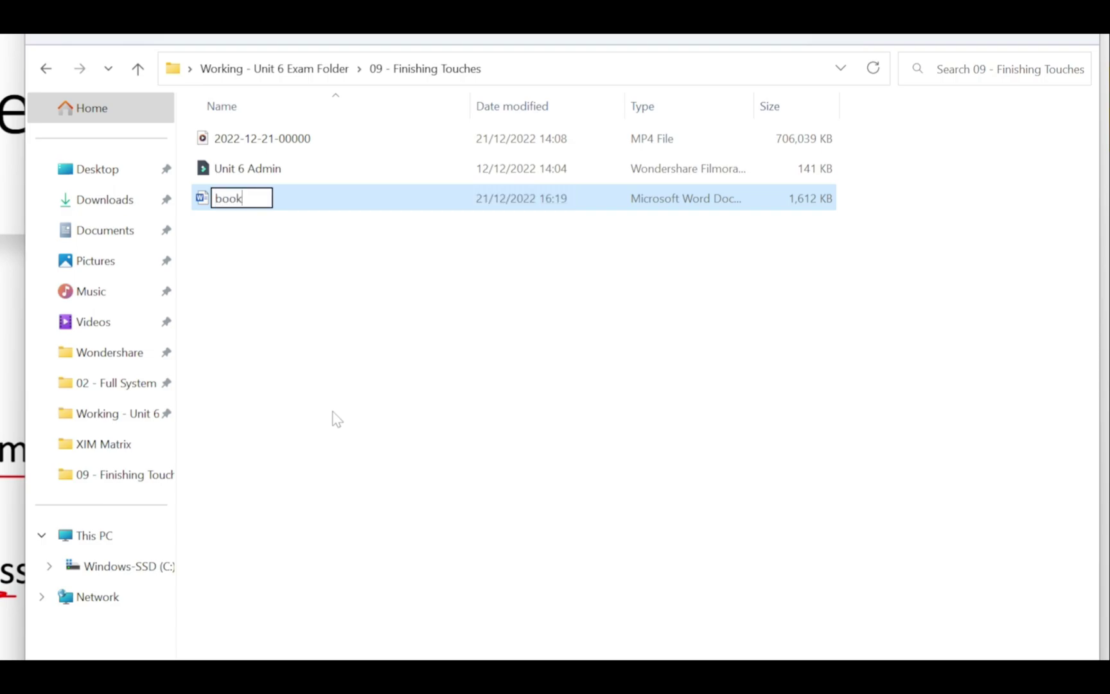
pyautogui.write('let_')
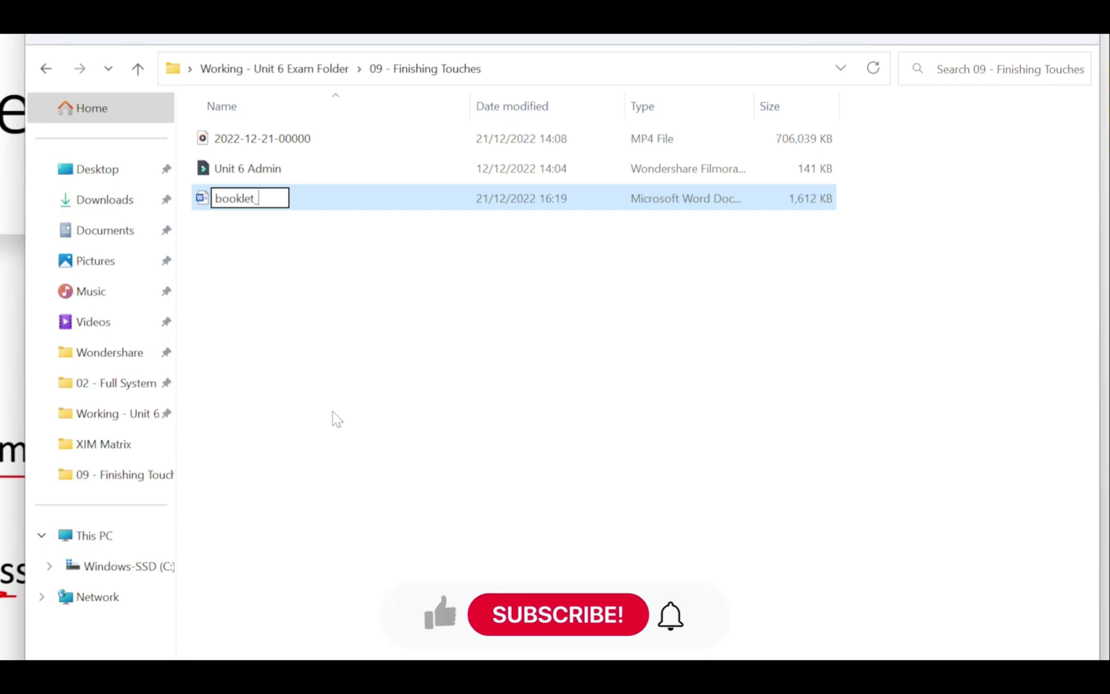
pyautogui.write('909090 ')
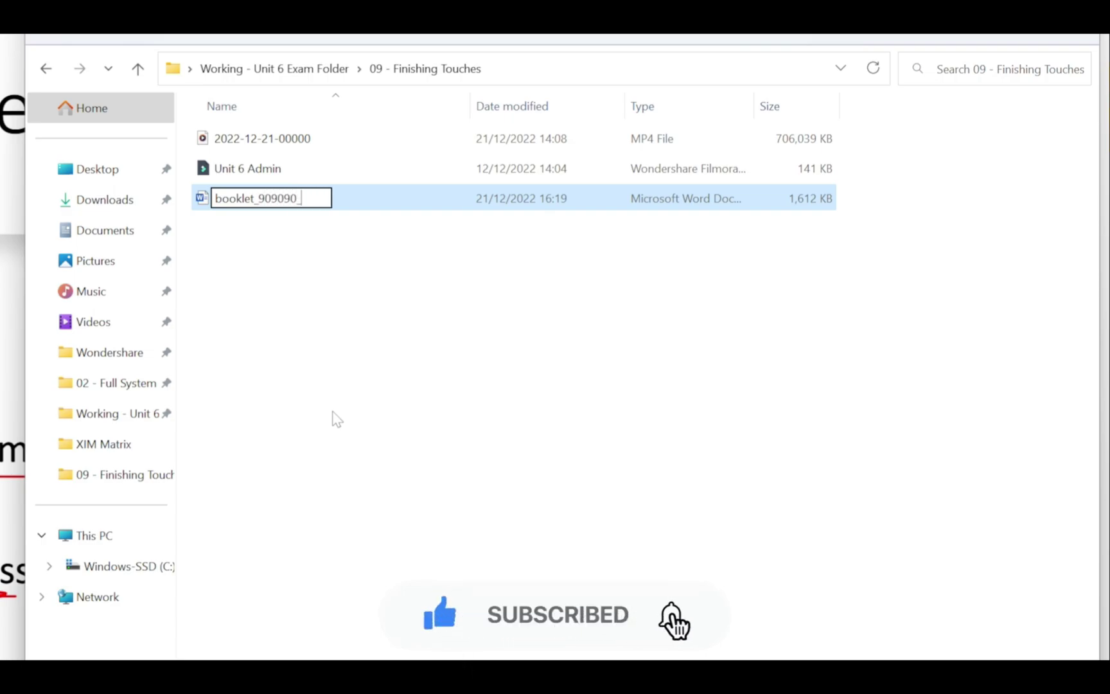
pyautogui.write('kin')
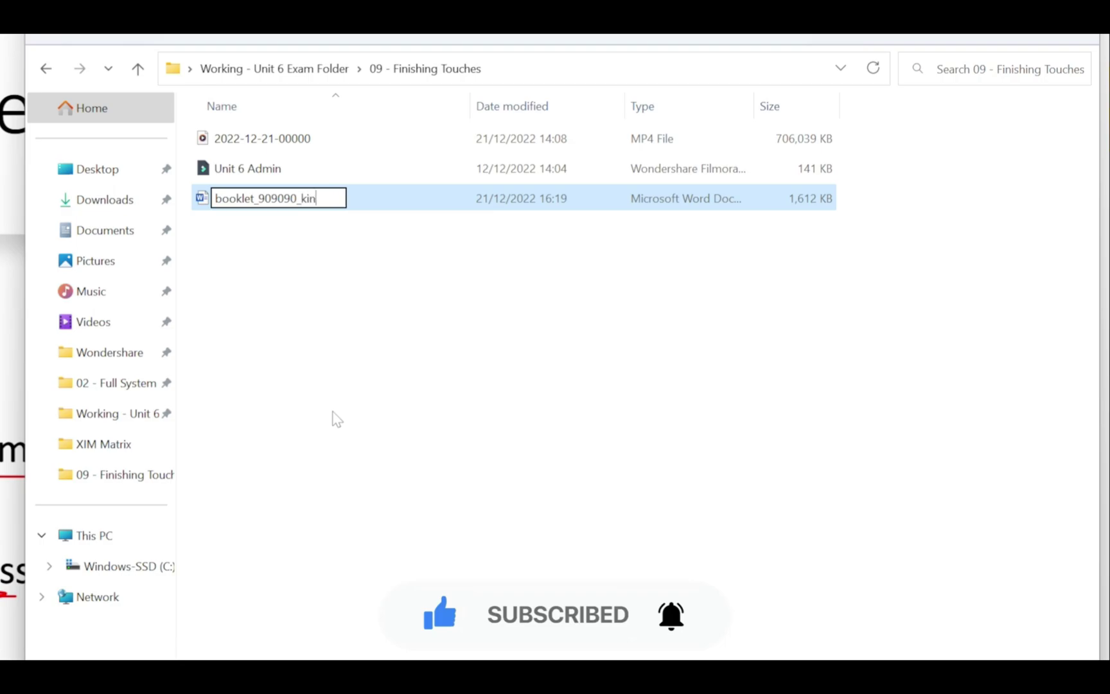
pyautogui.write('gboss_')
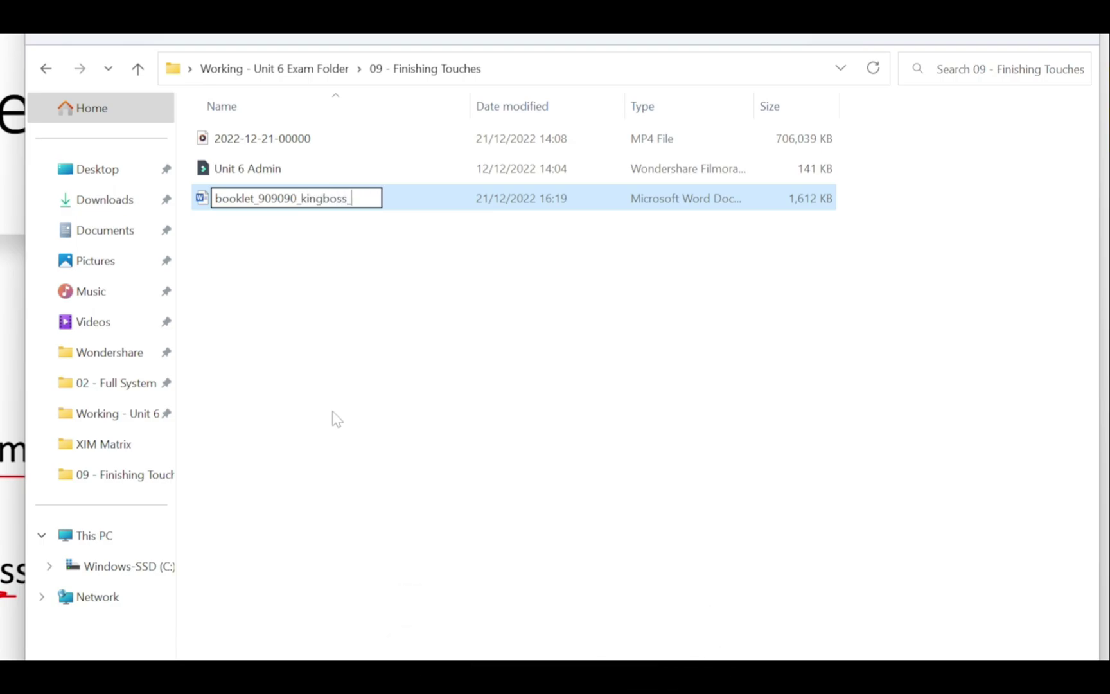
pyautogui.write('r')
pyautogui.press('Return')
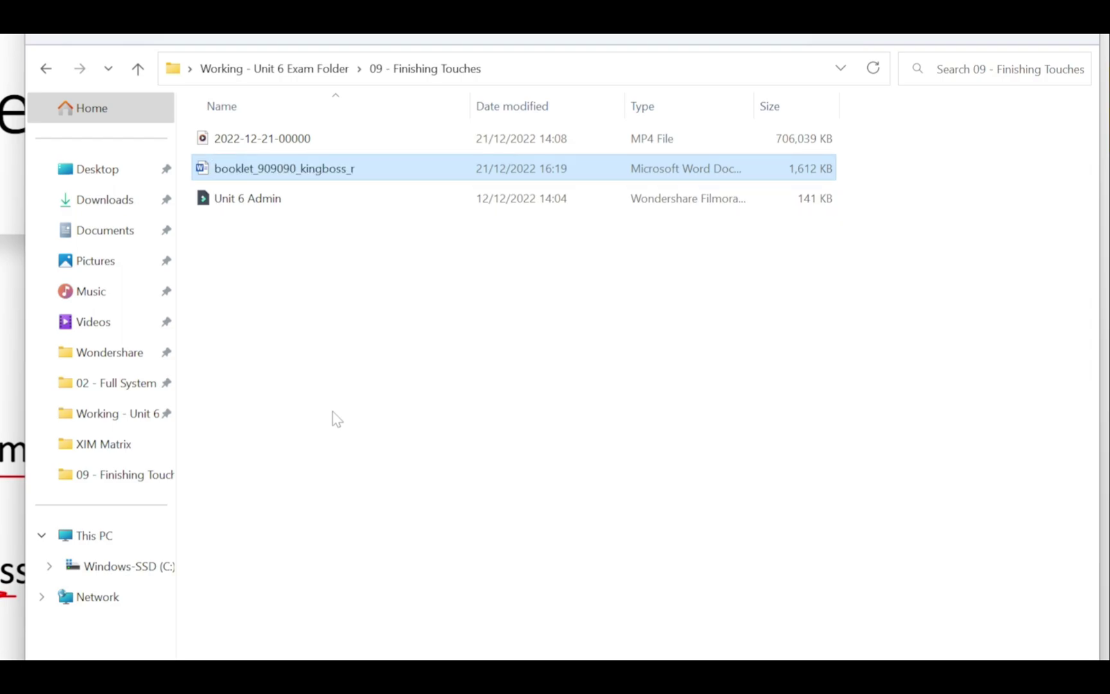
pyautogui.click(315, 375)
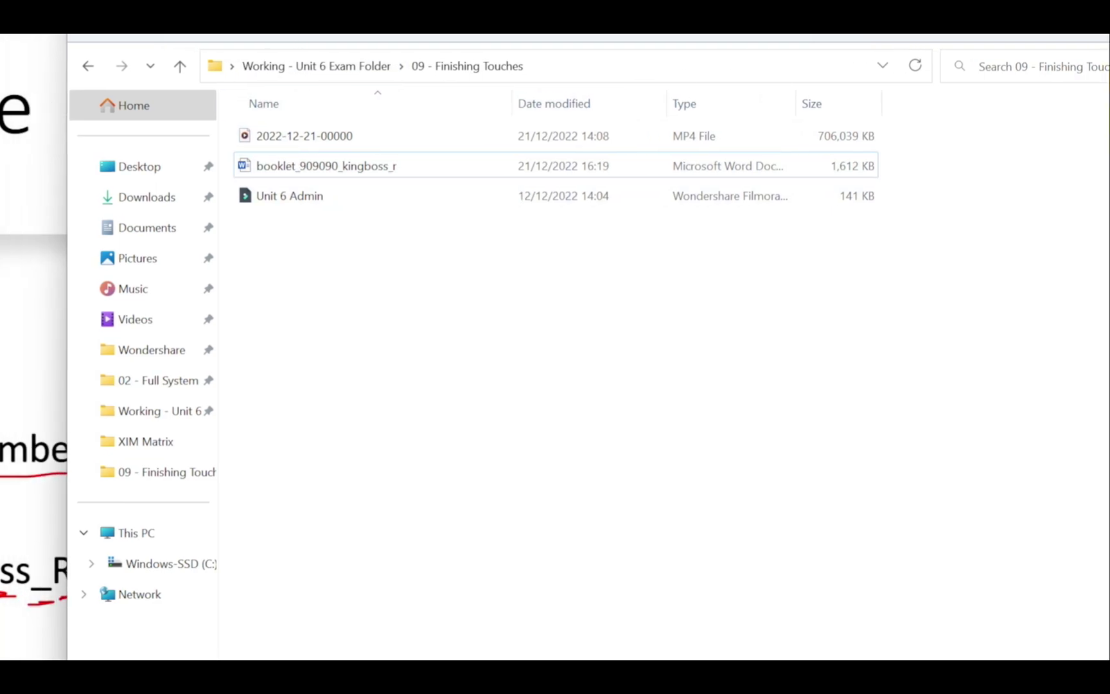
# Give the MP4 video recording the name file_909090_kingboss_r.
pyautogui.rightClick(321, 140)
pyautogui.click(260, 146)
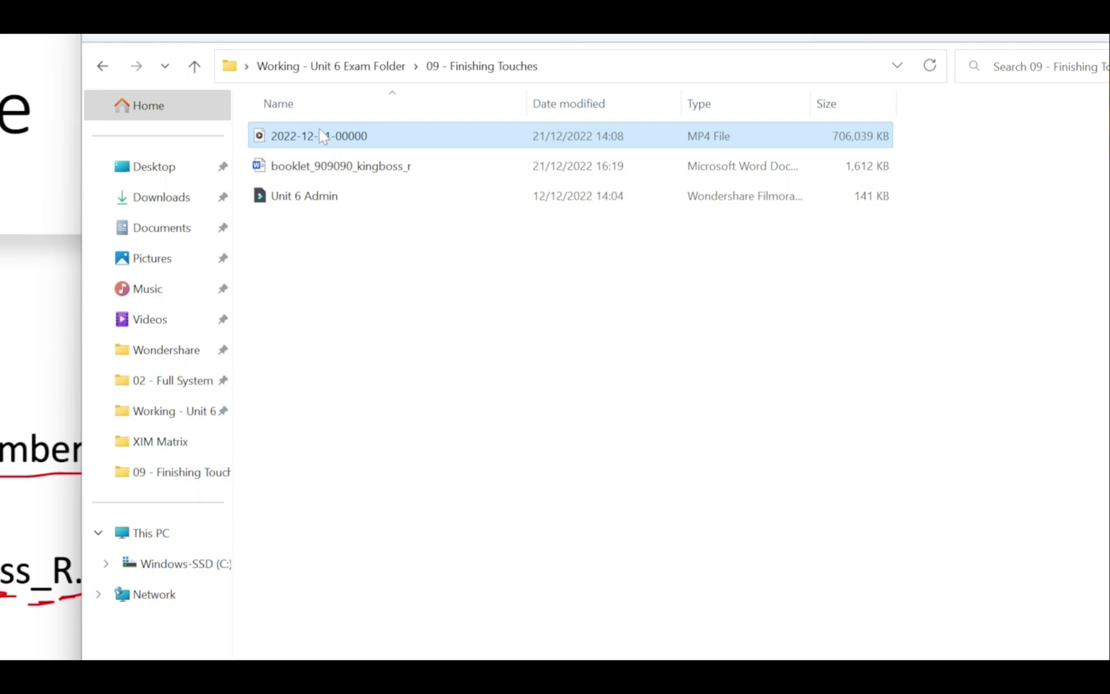
pyautogui.rightClick(275, 142)
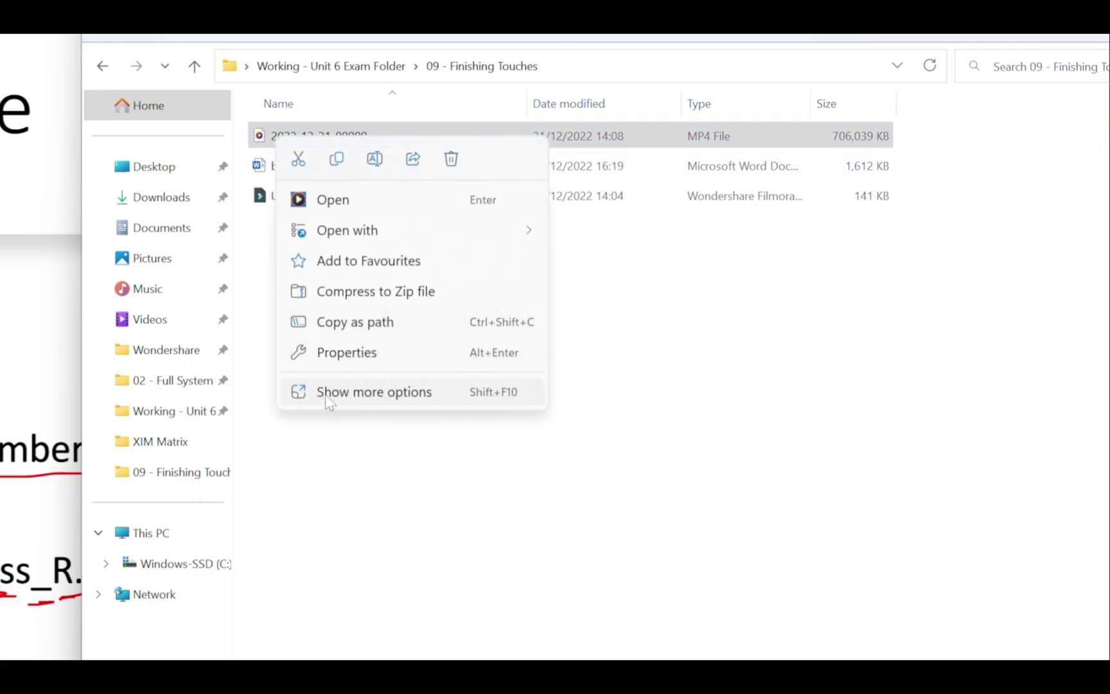
pyautogui.click(363, 392)
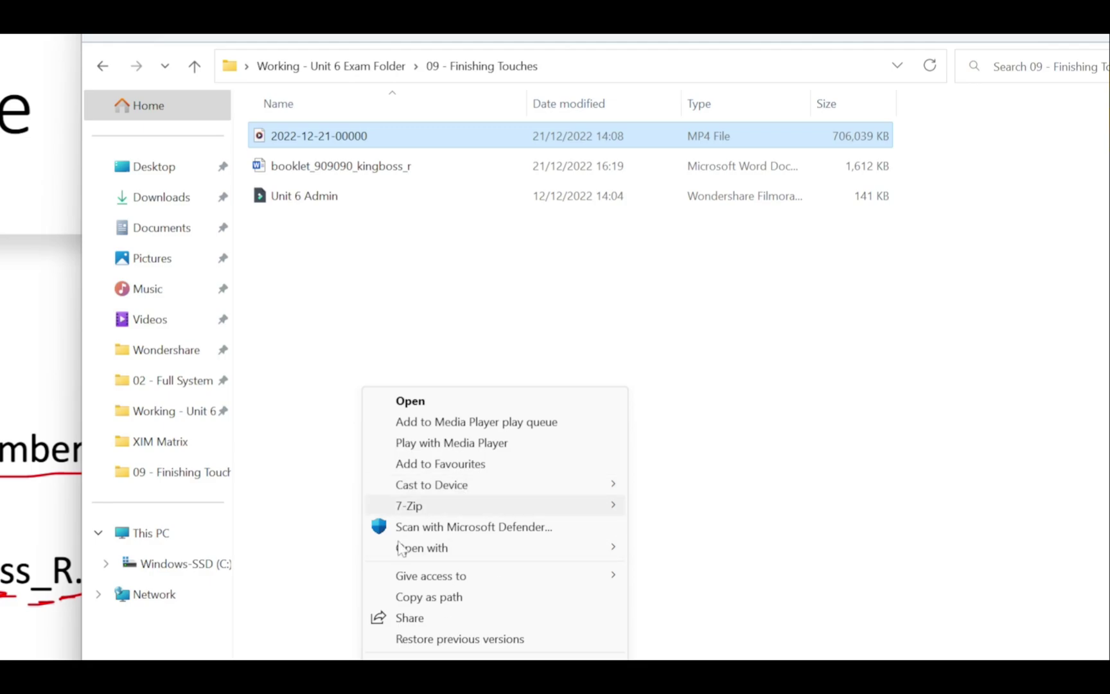
pyautogui.click(450, 655)
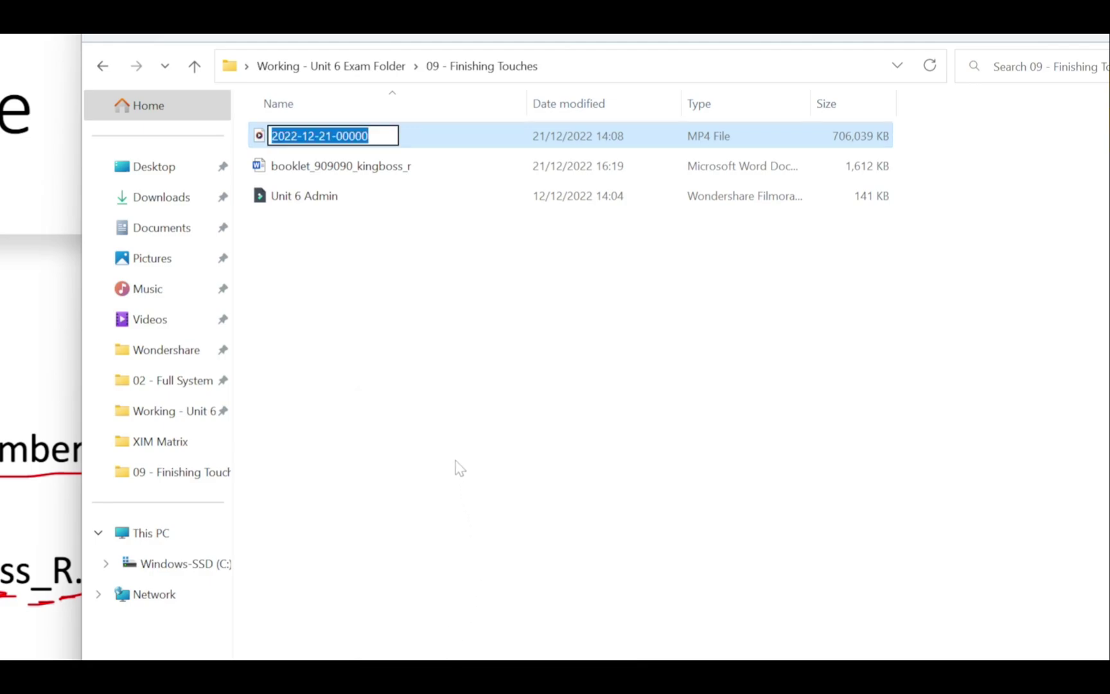
pyautogui.write('file')
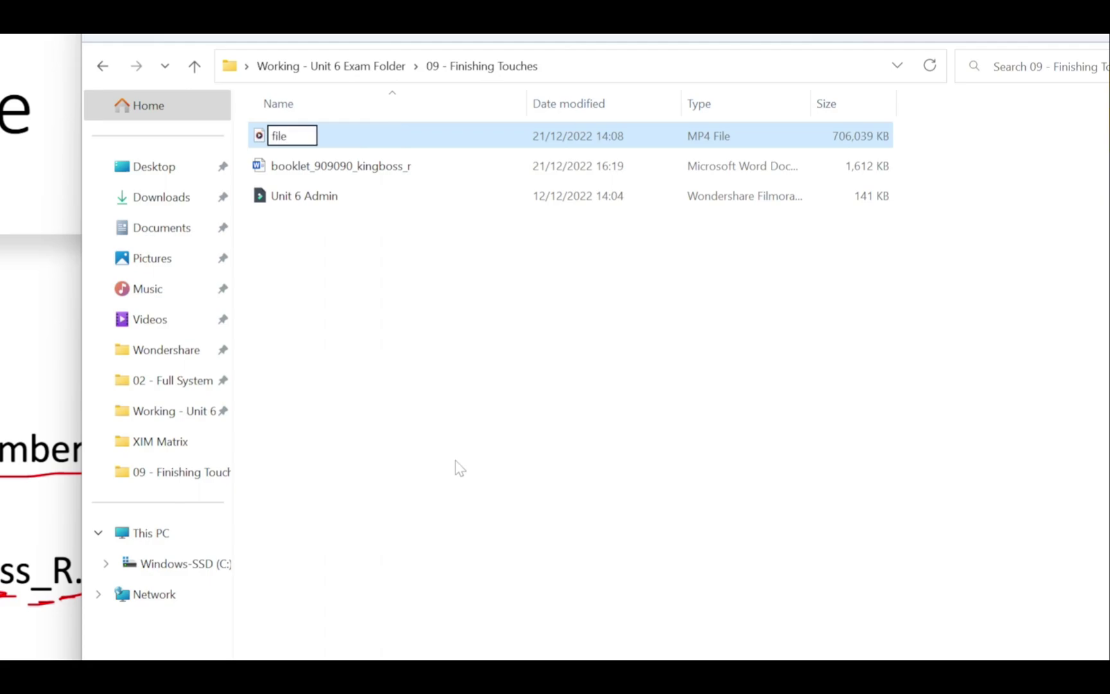
pyautogui.write('_909090_')
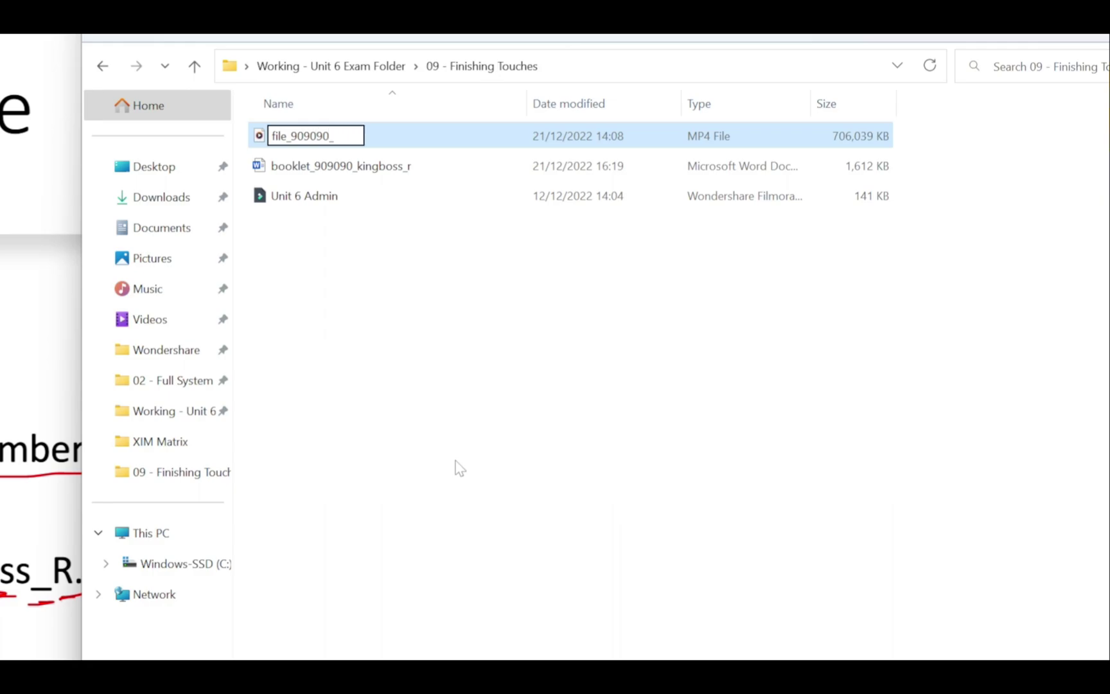
pyautogui.write('kingbos')
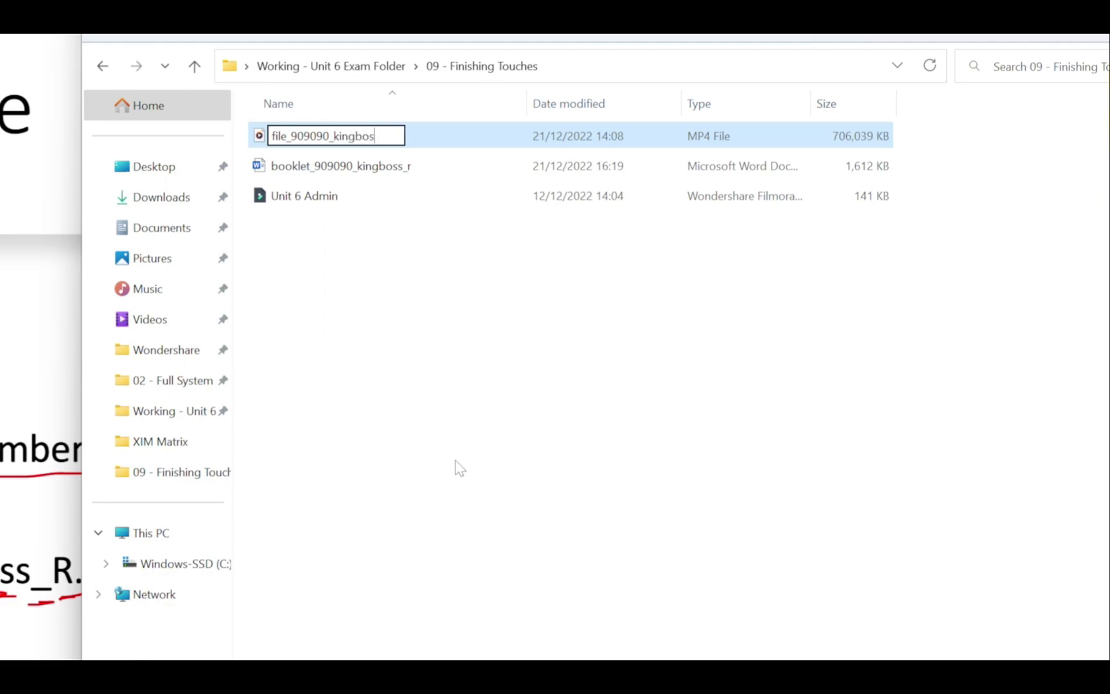
pyautogui.write('s_r')
pyautogui.press('Return')
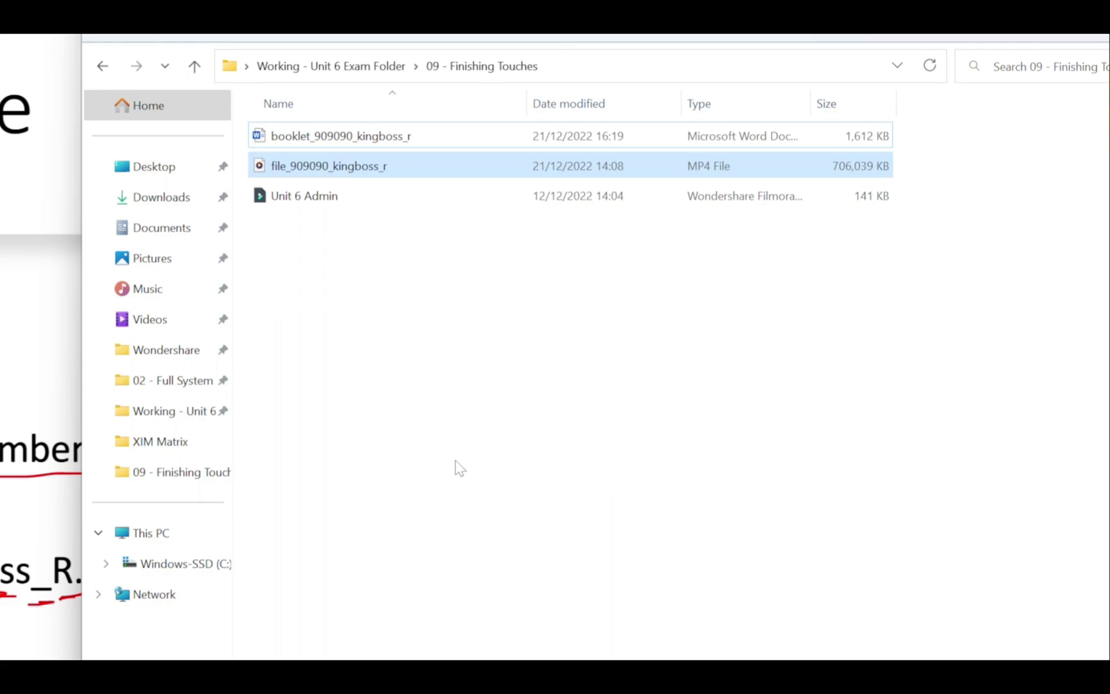
pyautogui.click(434, 376)
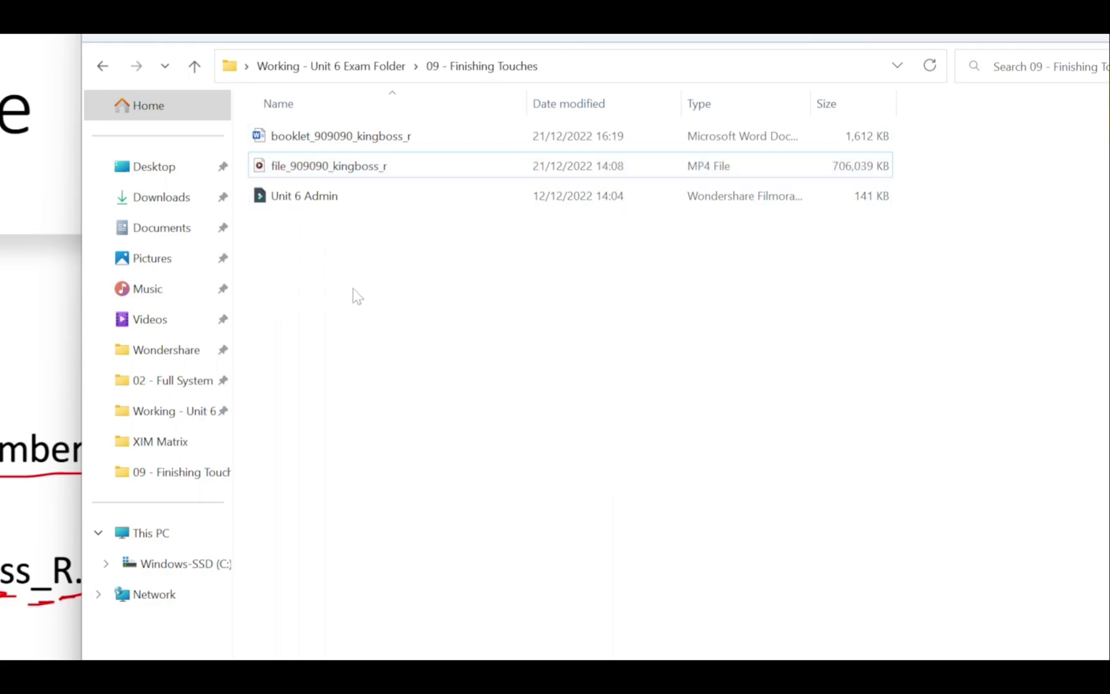
# Open booklet_909090_kingboss_r in Word and publish it as a PDF to the Desktop.
pyautogui.click(280, 138)
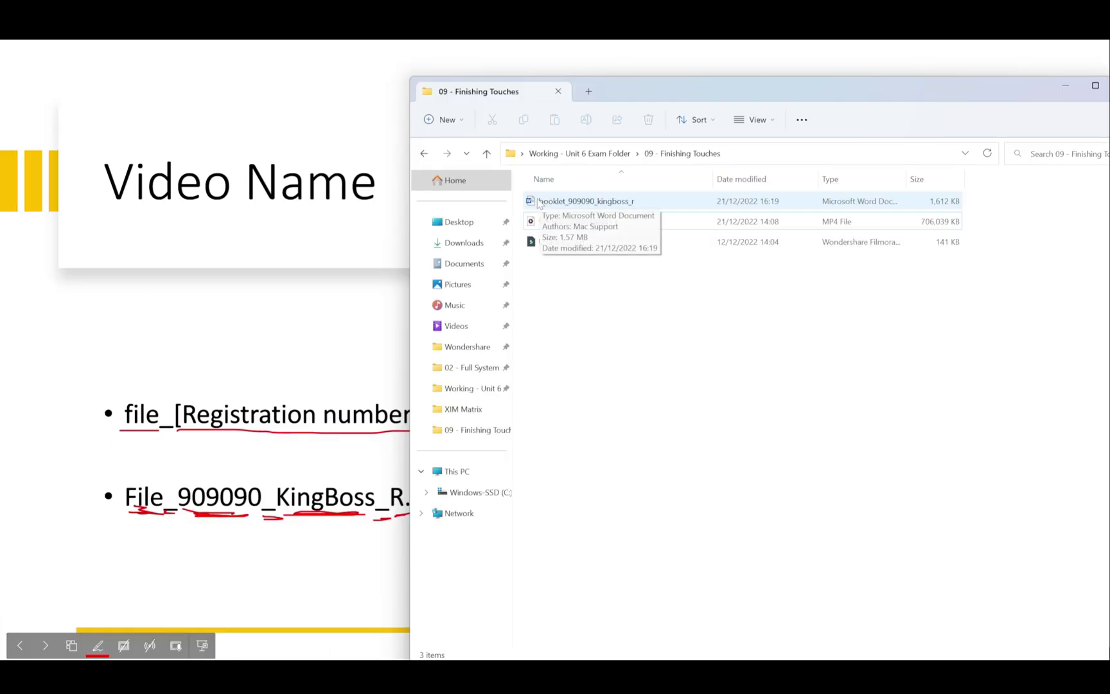
pyautogui.doubleClick(537, 202)
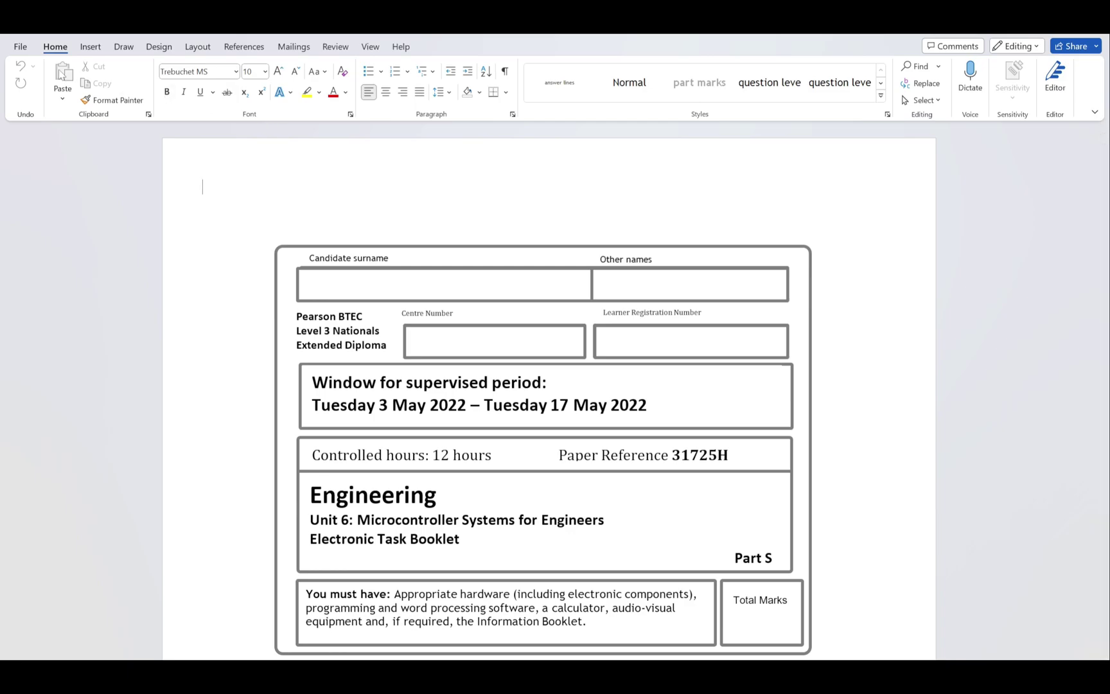
pyautogui.click(20, 48)
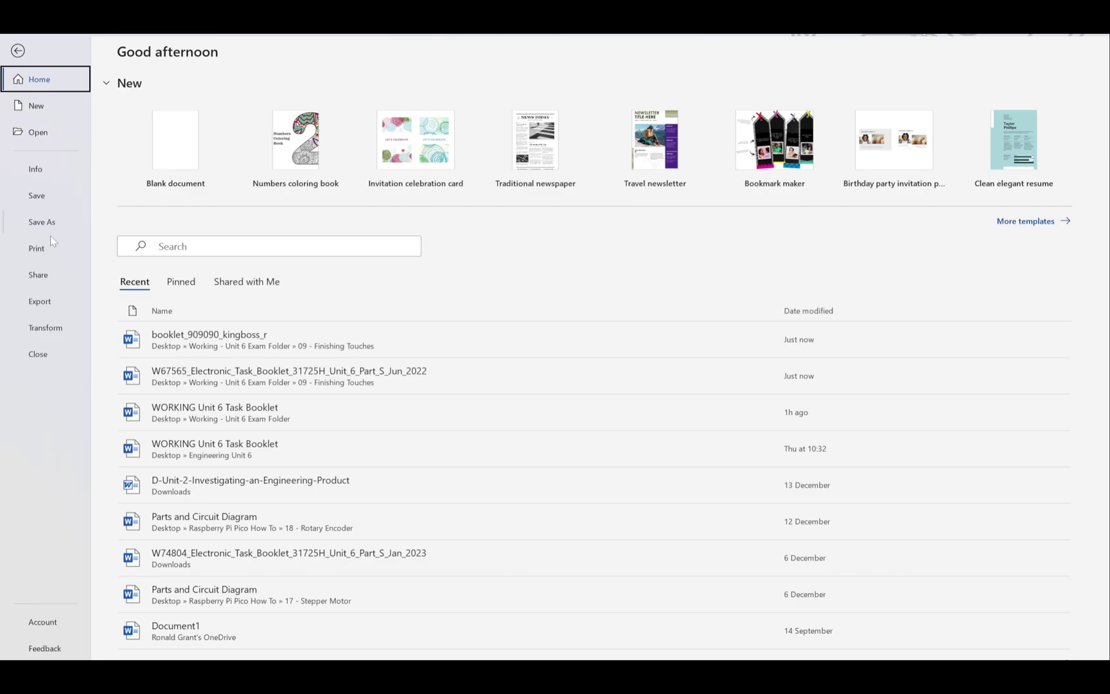
pyautogui.click(51, 303)
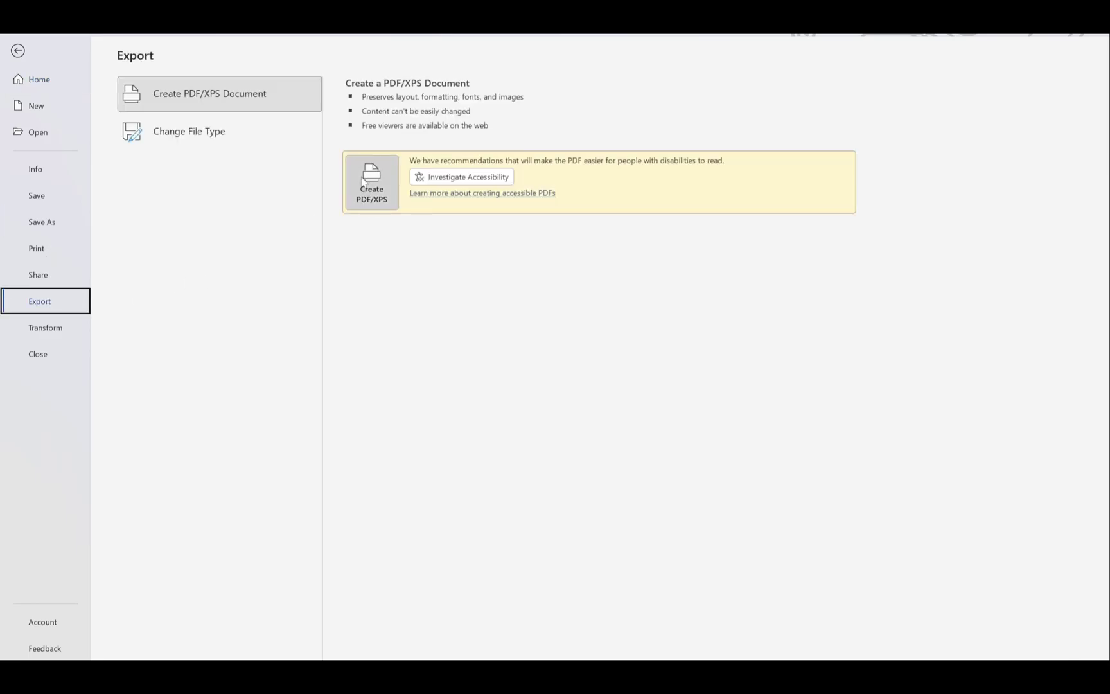
pyautogui.click(379, 191)
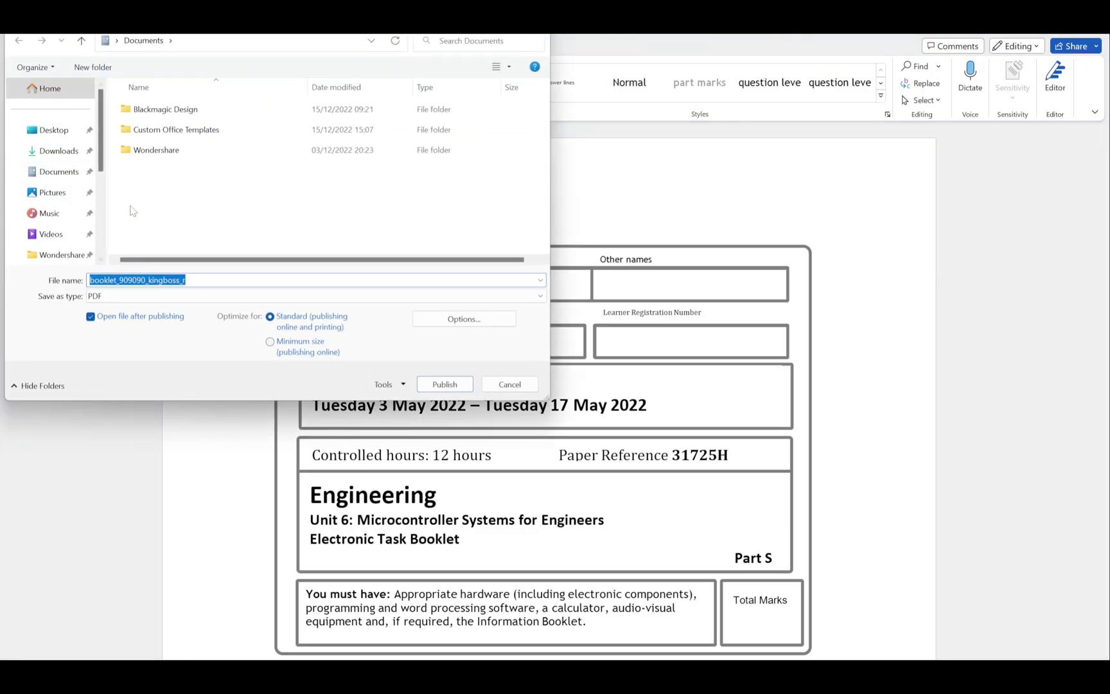
pyautogui.click(54, 130)
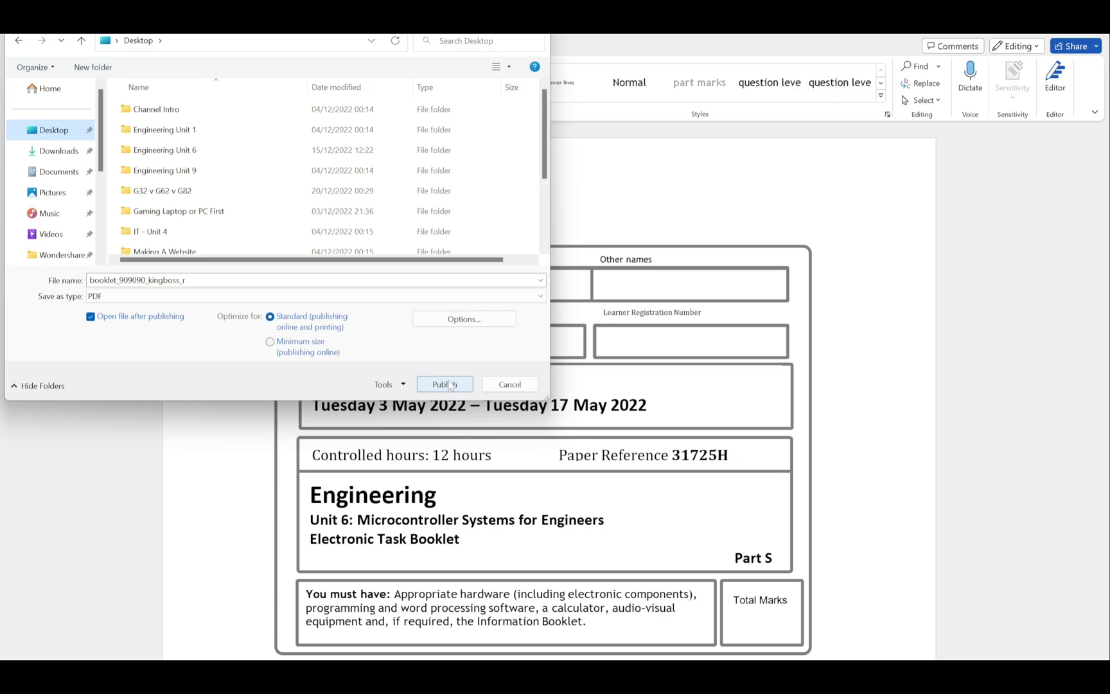
pyautogui.click(452, 384)
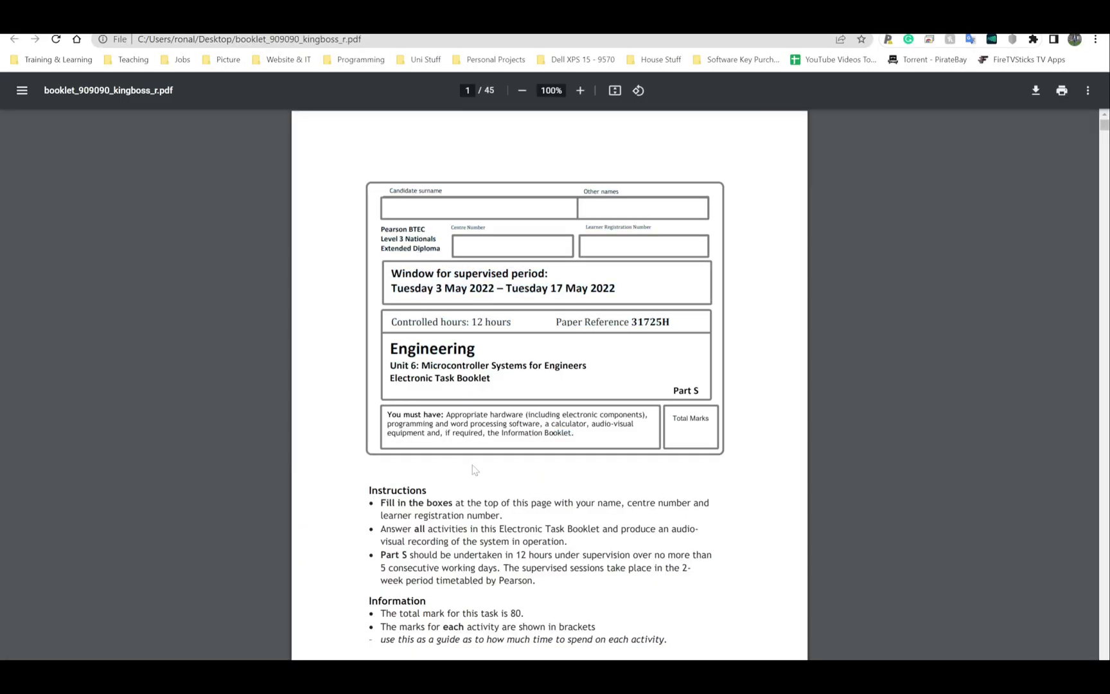
# Scroll down through the pages of booklet_909090_kingboss_r.pdf in Chrome to check the export.
pyautogui.scroll(-20, 473, 469)
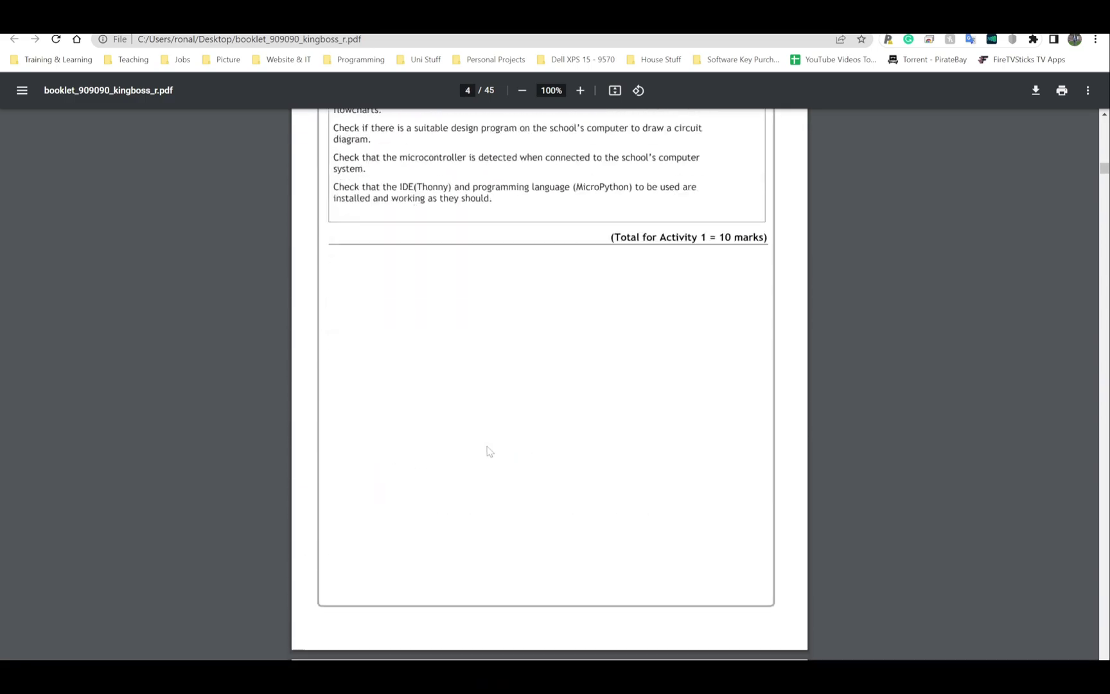
pyautogui.scroll(-20, 489, 451)
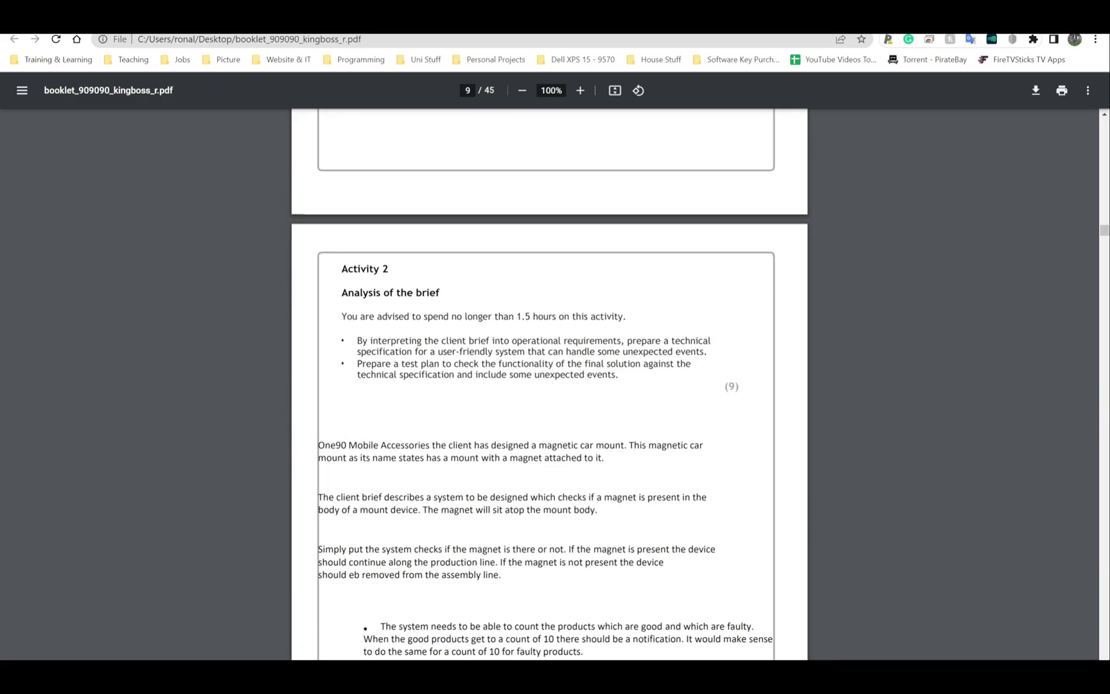
pyautogui.scroll(-20, 513, 455)
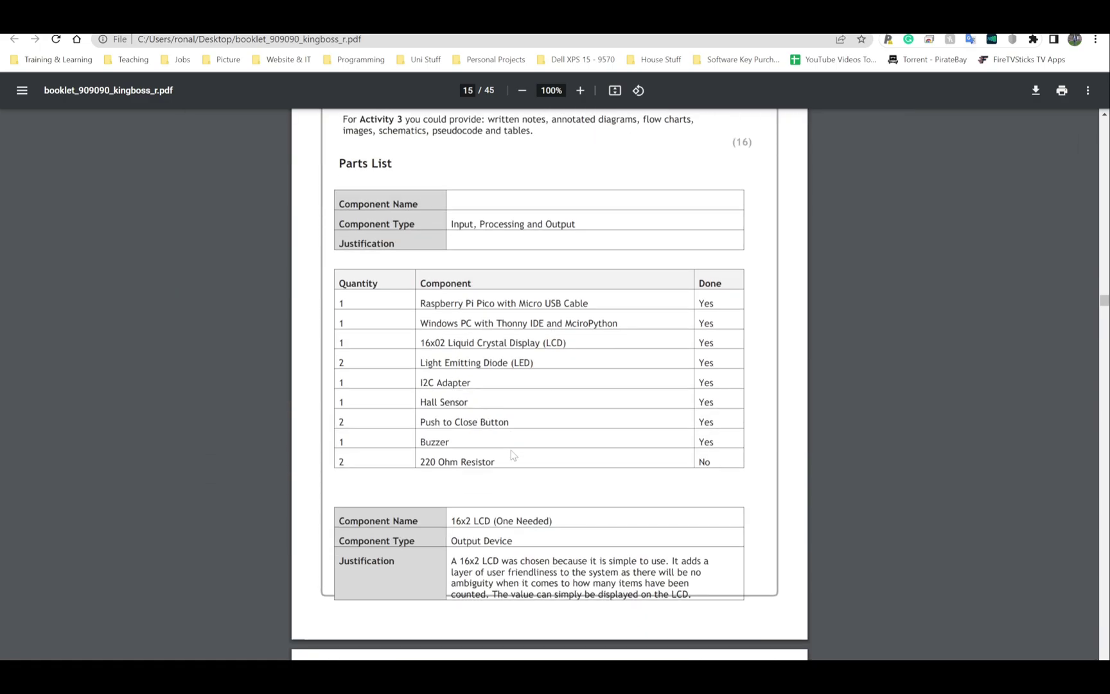
pyautogui.scroll(-20, 514, 453)
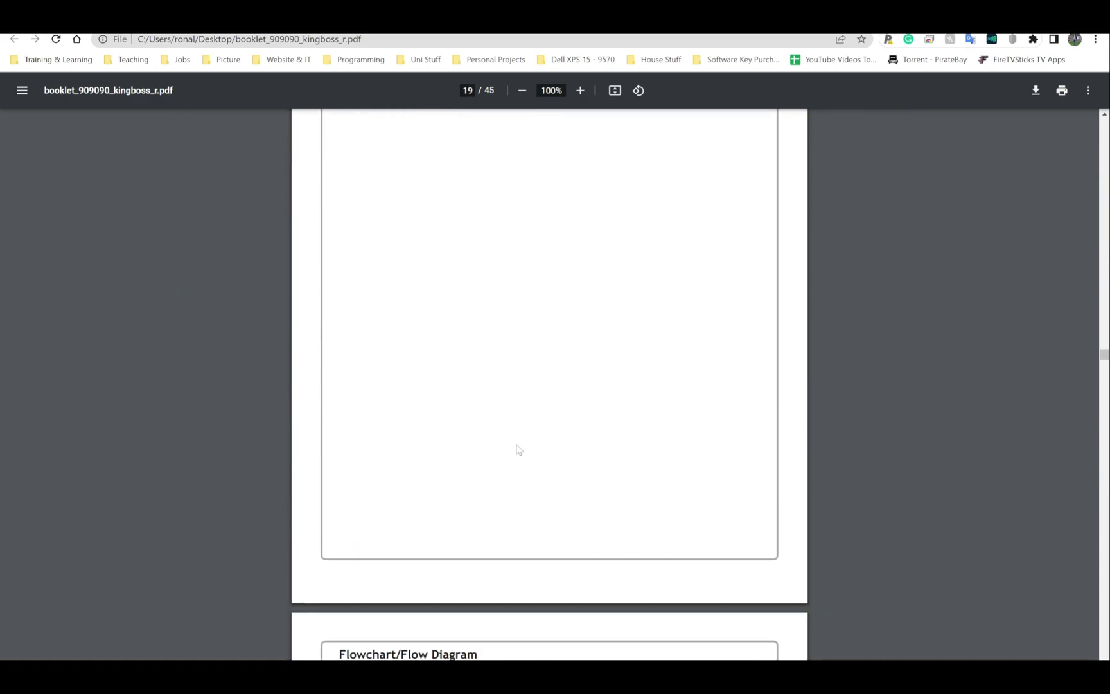
pyautogui.scroll(-20, 519, 449)
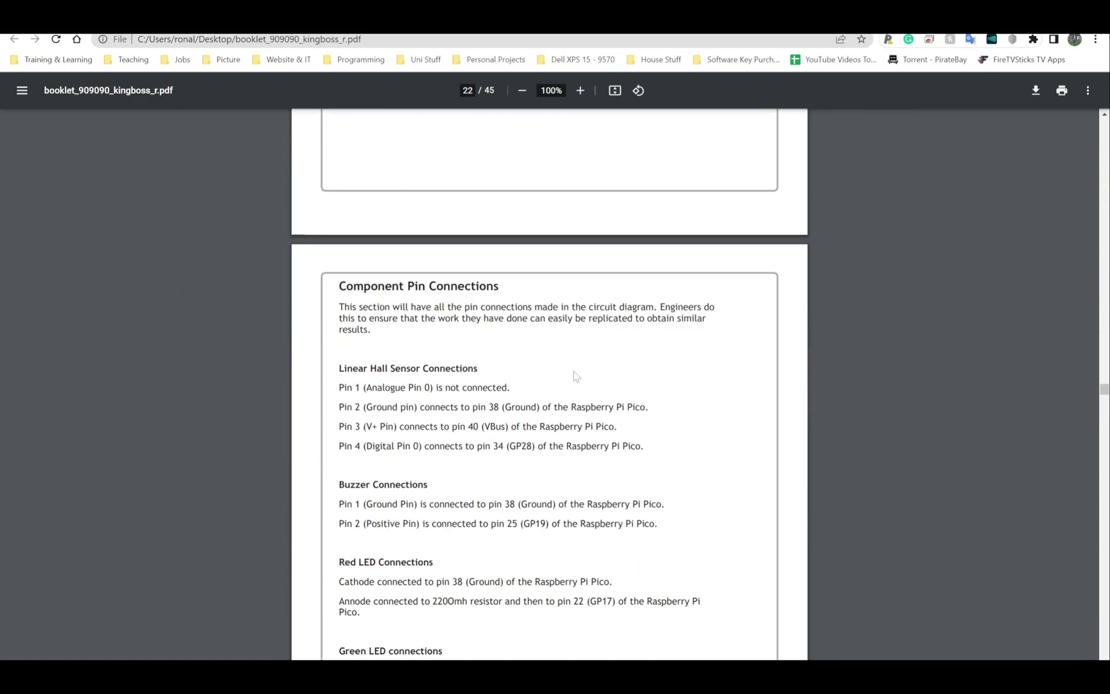
pyautogui.scroll(-20, 575, 375)
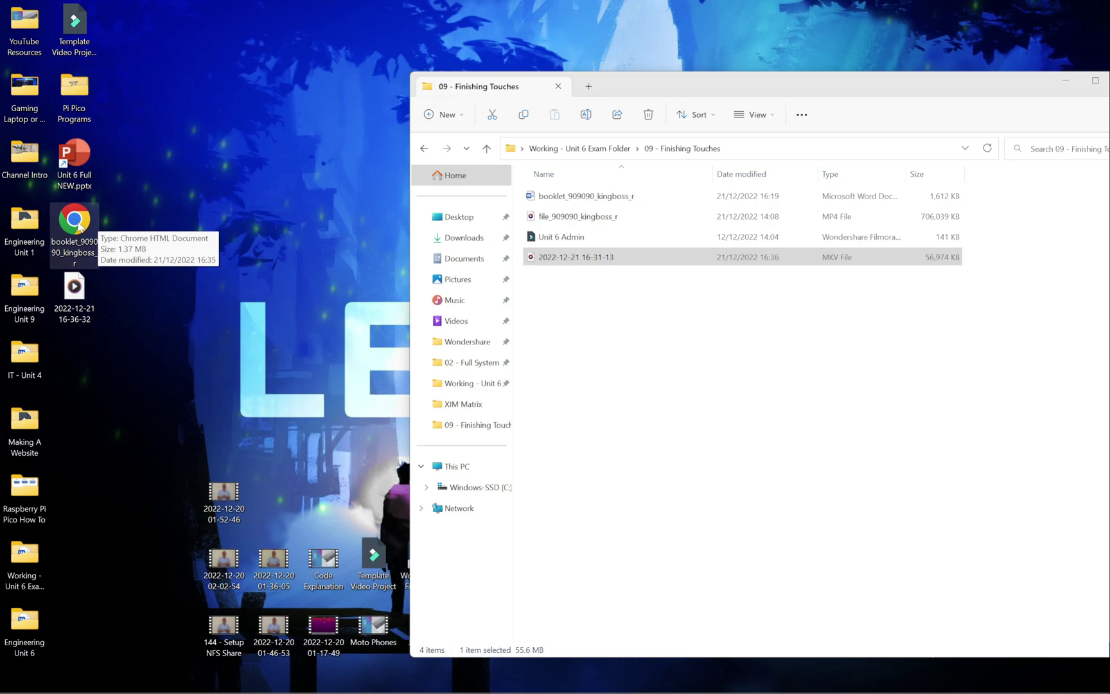
# Drag the booklet PDF from the Desktop into 09 - Finishing Touches and select the booklet files and video.
pyautogui.moveTo(76, 223); pyautogui.dragTo(587, 309)
pyautogui.click(620, 334)
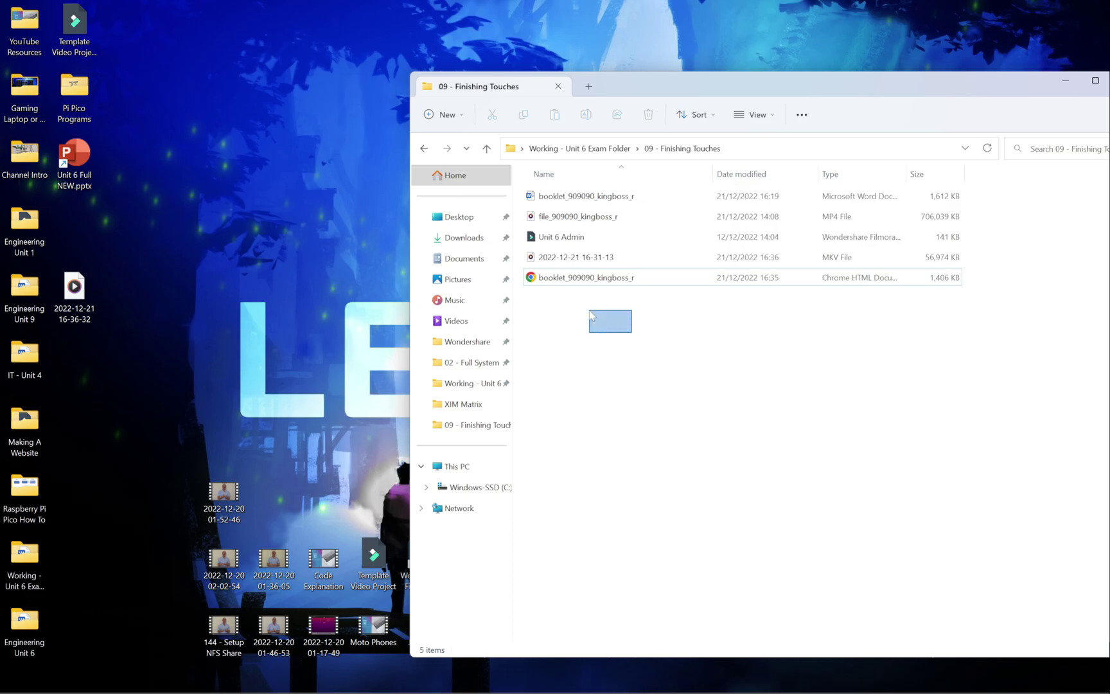
pyautogui.click(566, 285)
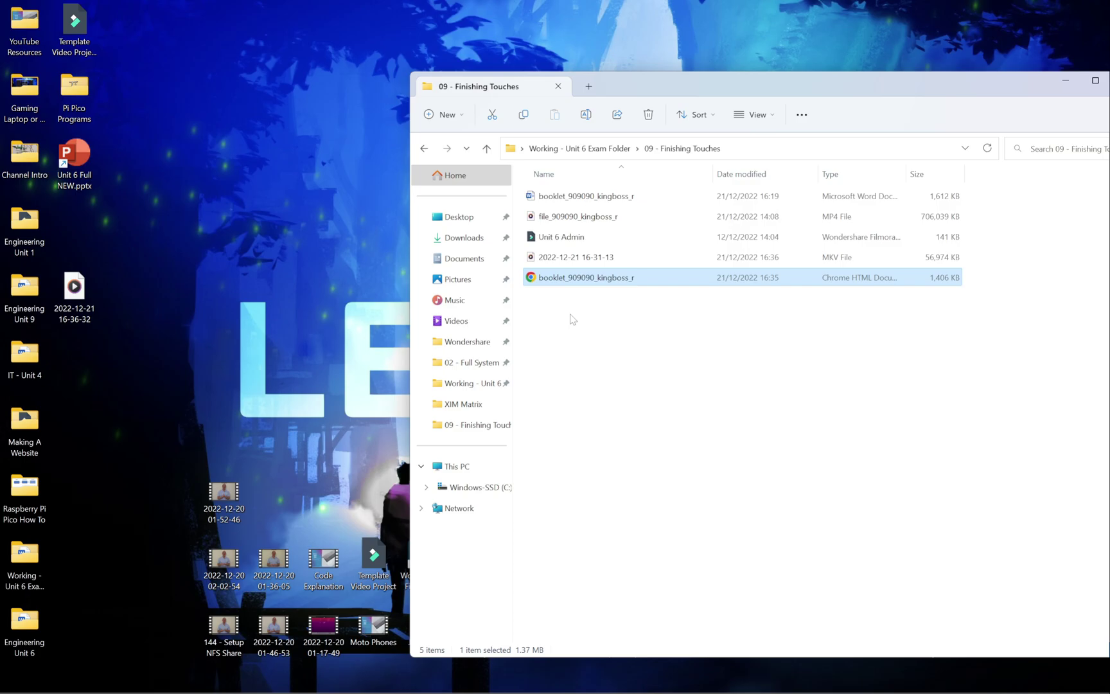
pyautogui.click(563, 194)
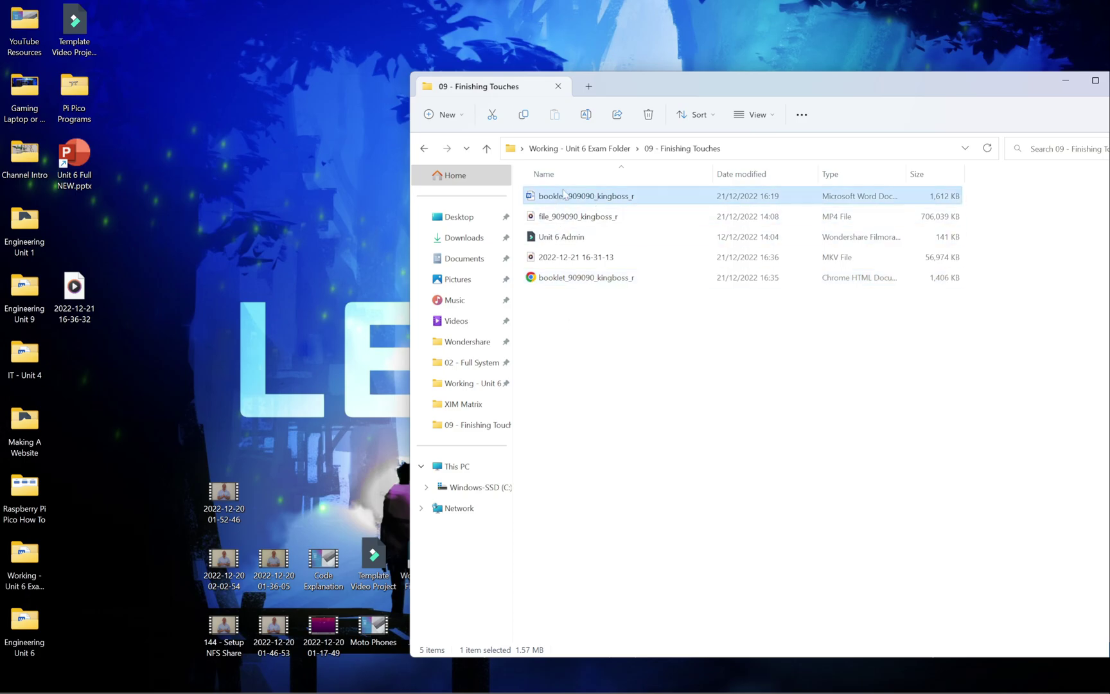
pyautogui.keyDown('ctrl'); pyautogui.click(548, 284); pyautogui.keyUp('ctrl')
pyautogui.keyDown('ctrl'); pyautogui.click(581, 223); pyautogui.keyUp('ctrl')
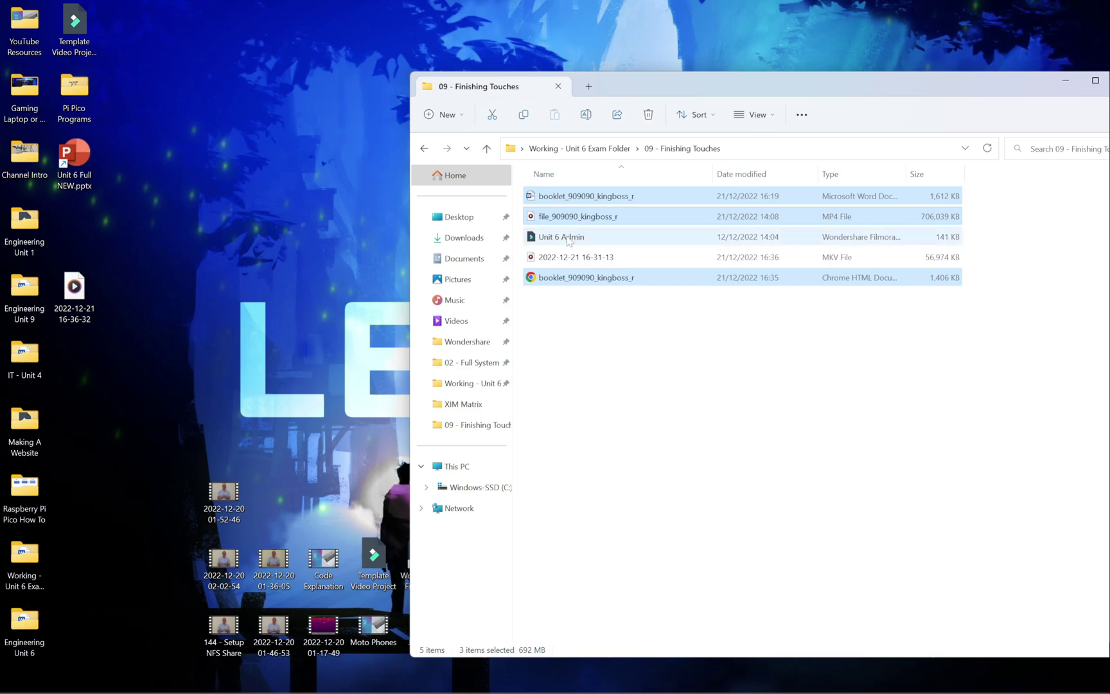
# Return to the 09 - Finishing Touches folder, then switch back to the booklet PDF in Chrome.
pyautogui.click(464, 258)
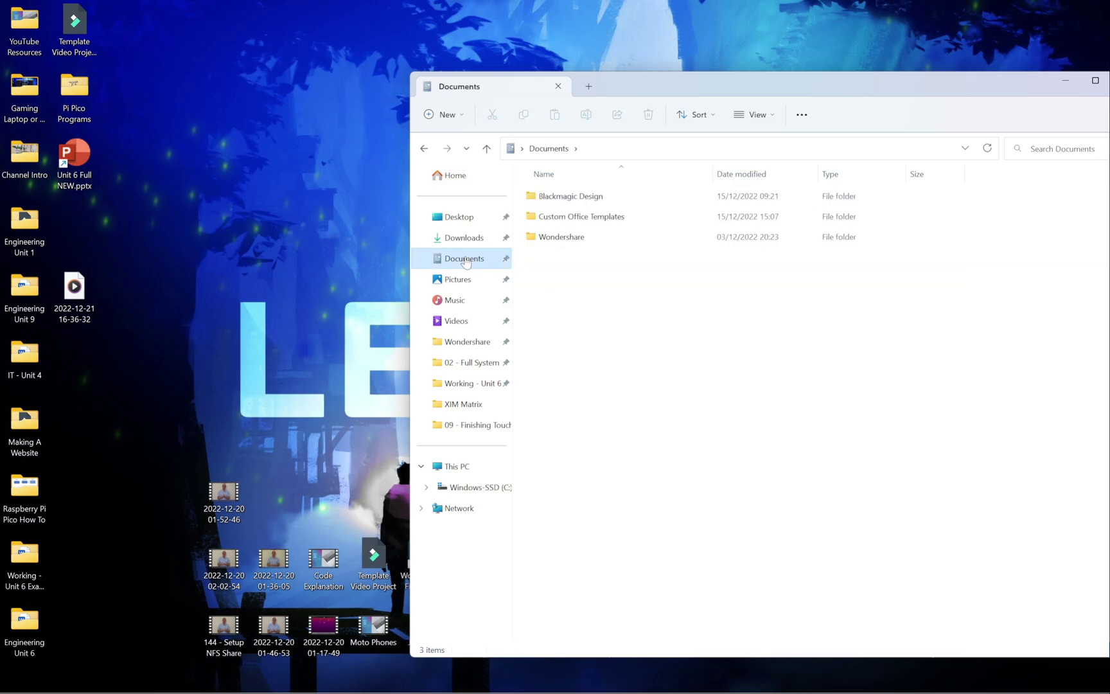
pyautogui.click(424, 148)
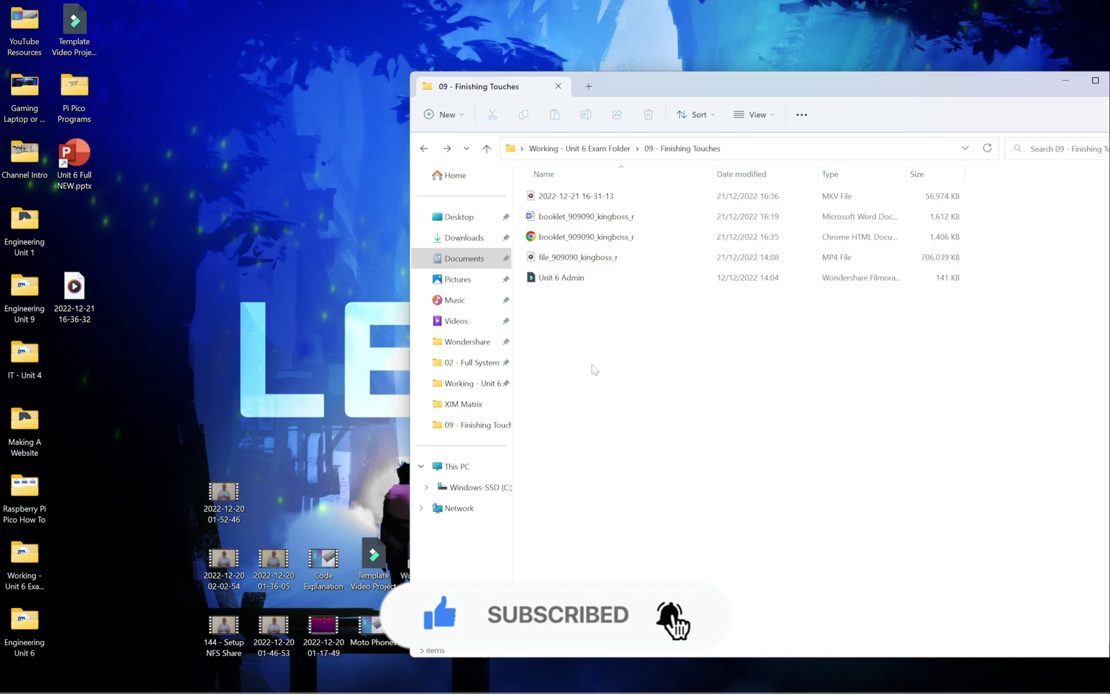
pyautogui.hotkey('alt', 'Tab')
pyautogui.click(754, 388)
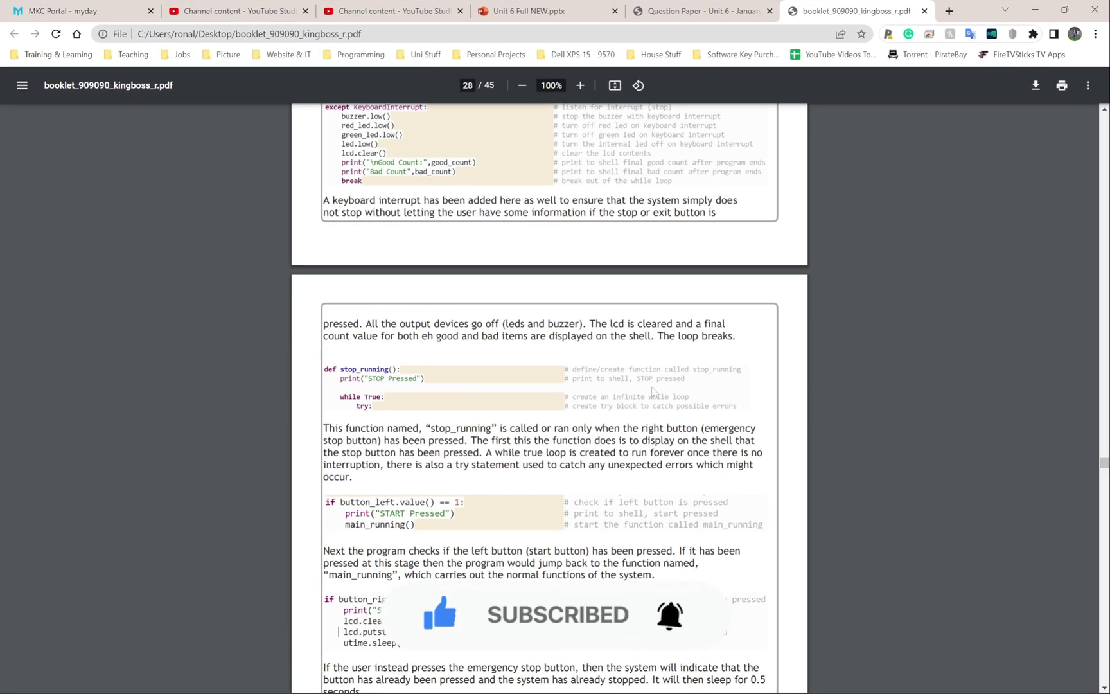